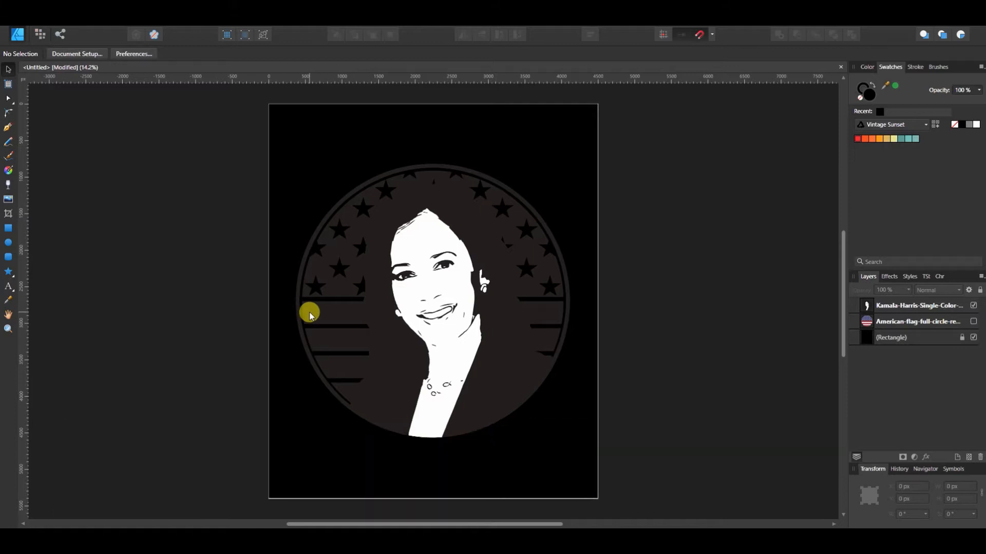
With the Pen tool, trace the portrait silhouette from the circle's lower-left edge over the shoulder and up the left side of the hair.
{"action": "left_click", "coordinate": [8, 126]}
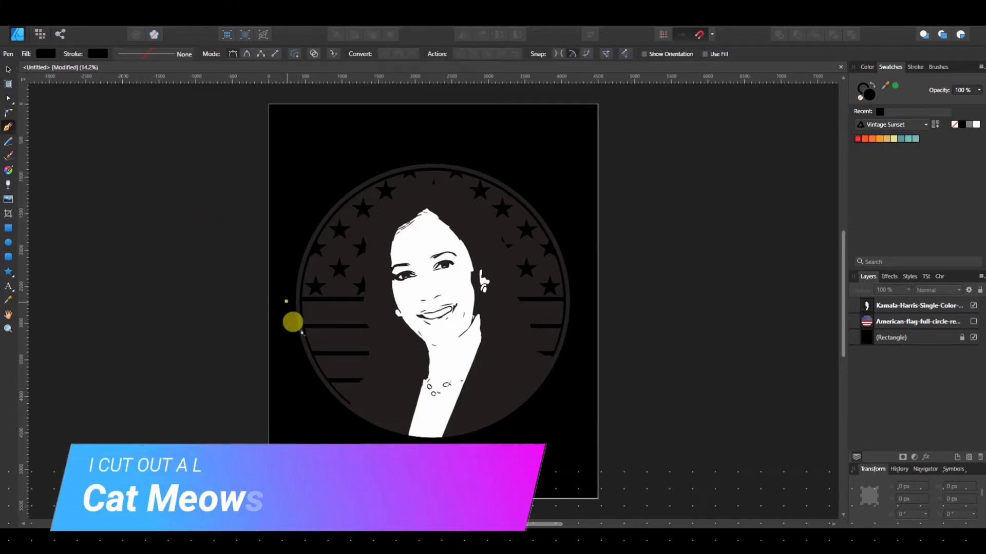
{"action": "scroll", "coordinate": [343, 354], "scroll_direction": "down", "scroll_amount": 1}
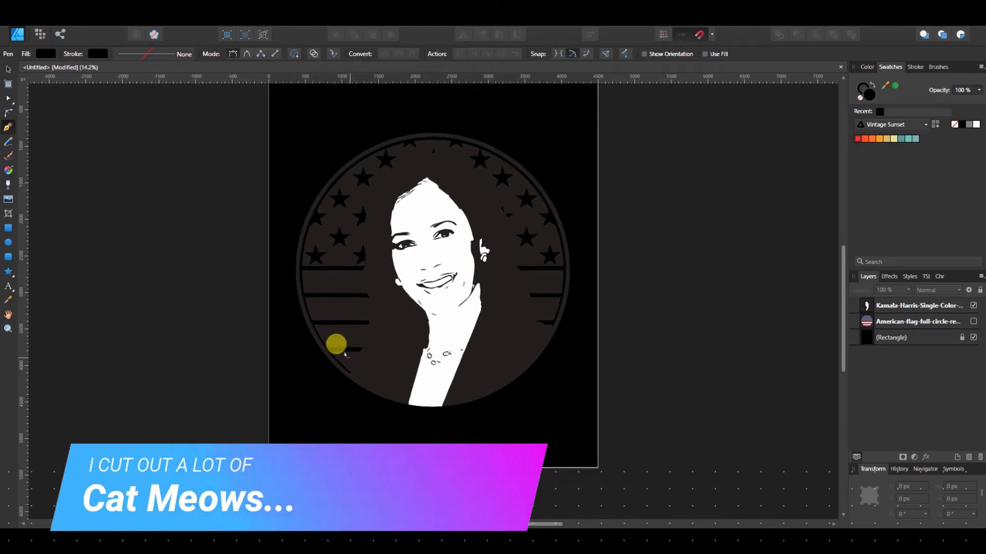
{"action": "scroll", "coordinate": [345, 354], "scroll_direction": "up", "scroll_amount": 1}
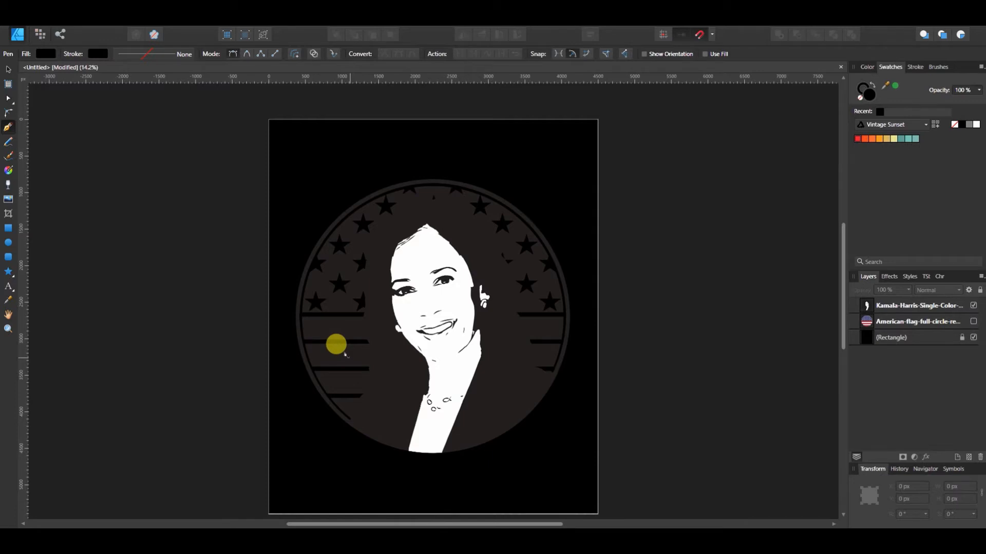
{"action": "key", "text": "ctrl+plus"}
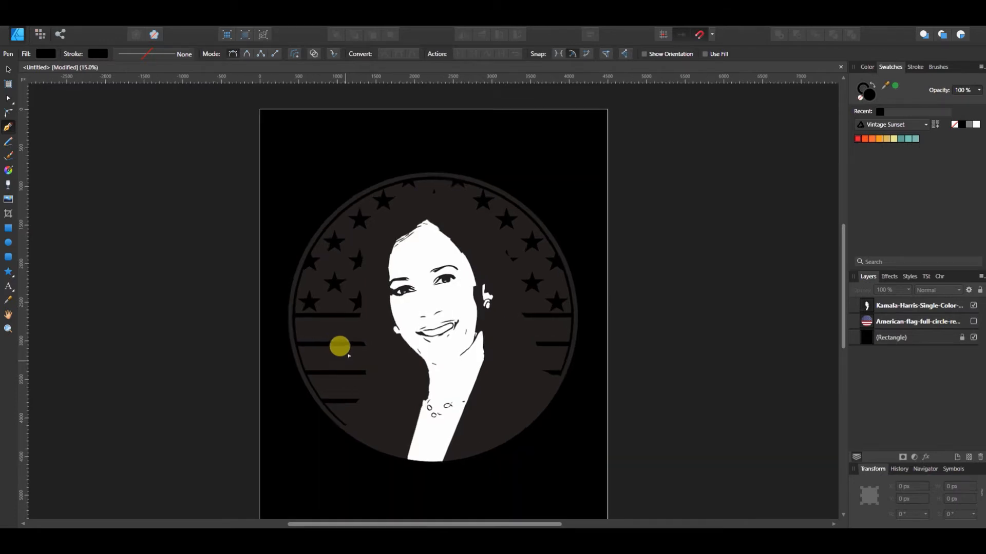
{"action": "key", "text": "ctrl+plus"}
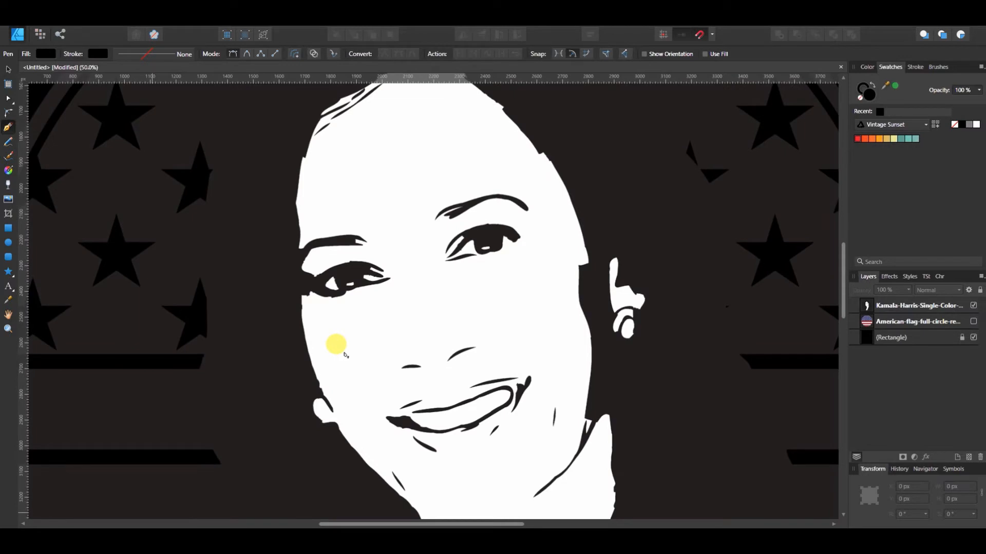
{"action": "key", "text": "ctrl+minus"}
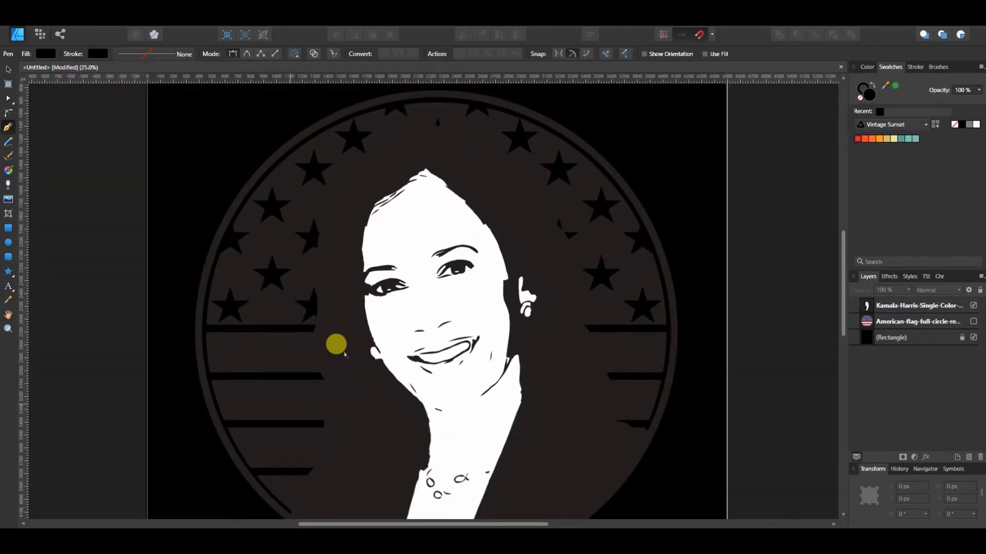
{"action": "scroll", "coordinate": [336, 344], "scroll_direction": "down", "scroll_amount": 2}
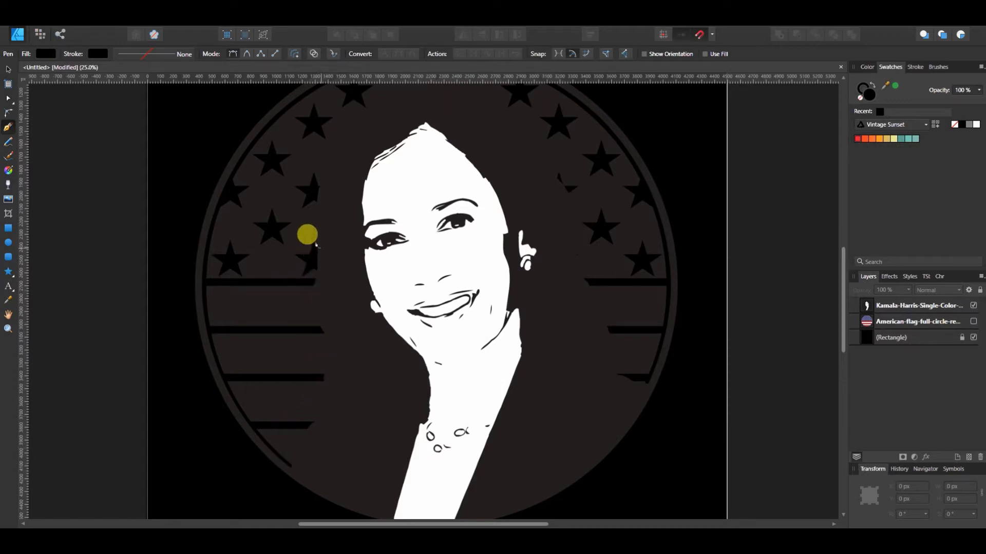
{"action": "scroll", "coordinate": [315, 221], "scroll_direction": "up", "scroll_amount": 1}
{"action": "scroll", "coordinate": [315, 220], "scroll_direction": "up", "scroll_amount": 1}
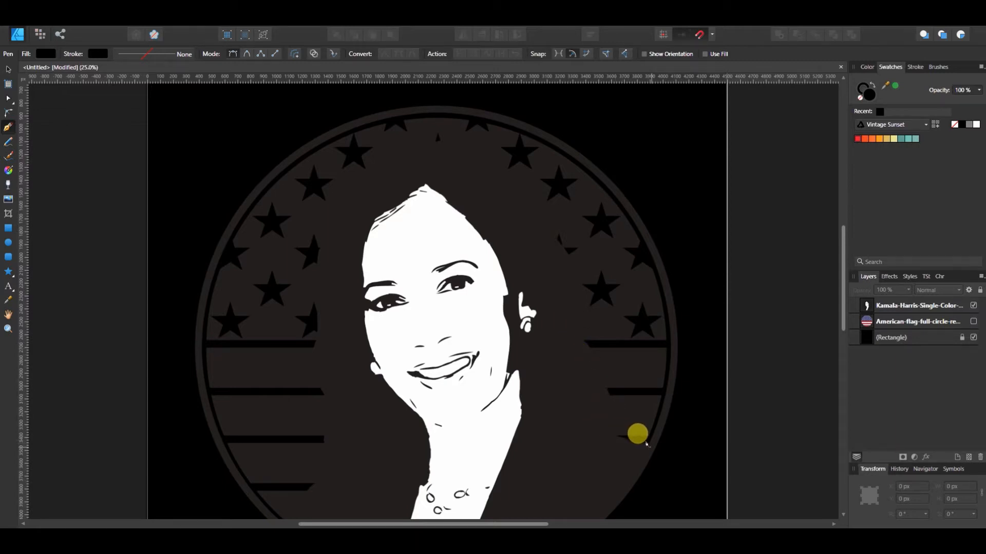
{"action": "scroll", "coordinate": [638, 434], "scroll_direction": "down", "scroll_amount": 4}
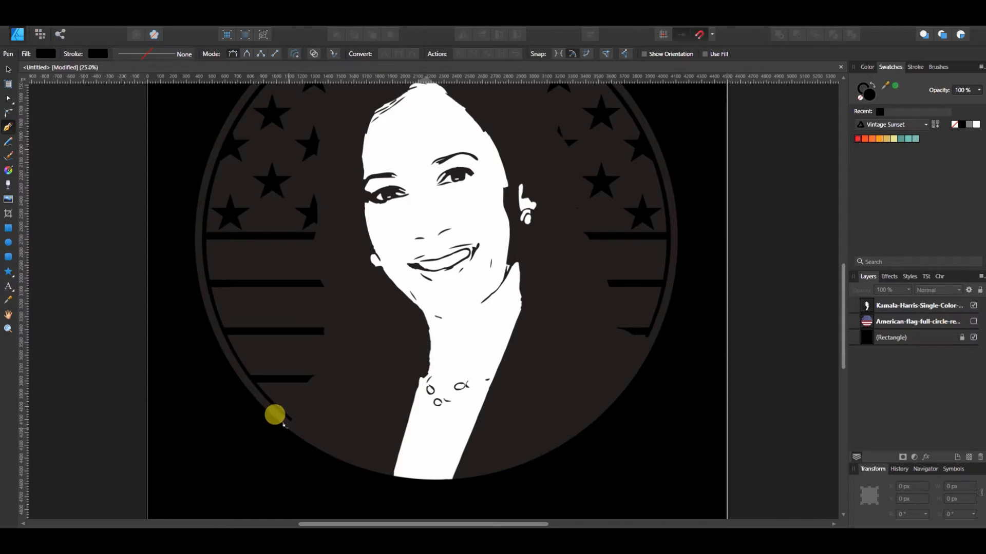
{"action": "left_click", "coordinate": [292, 400]}
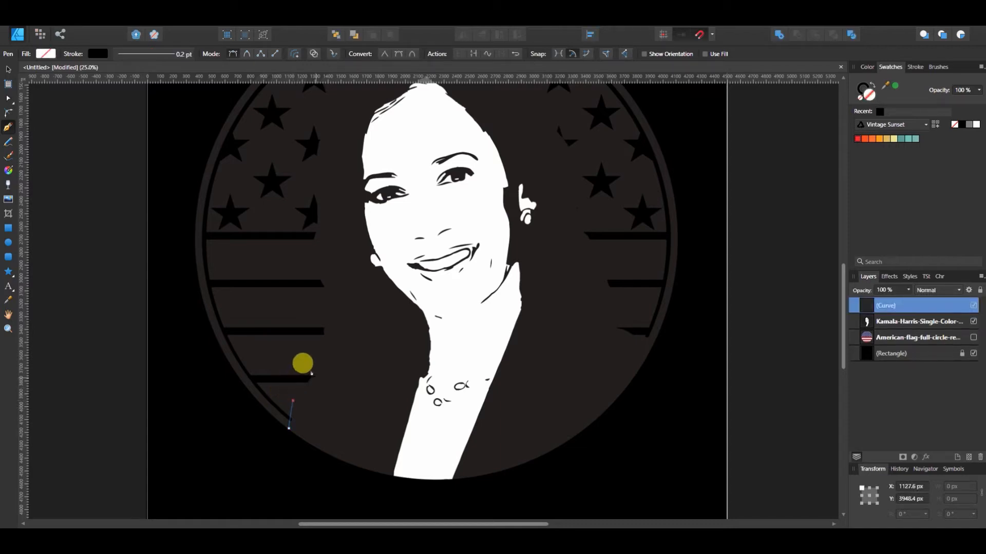
{"action": "left_click", "coordinate": [316, 376]}
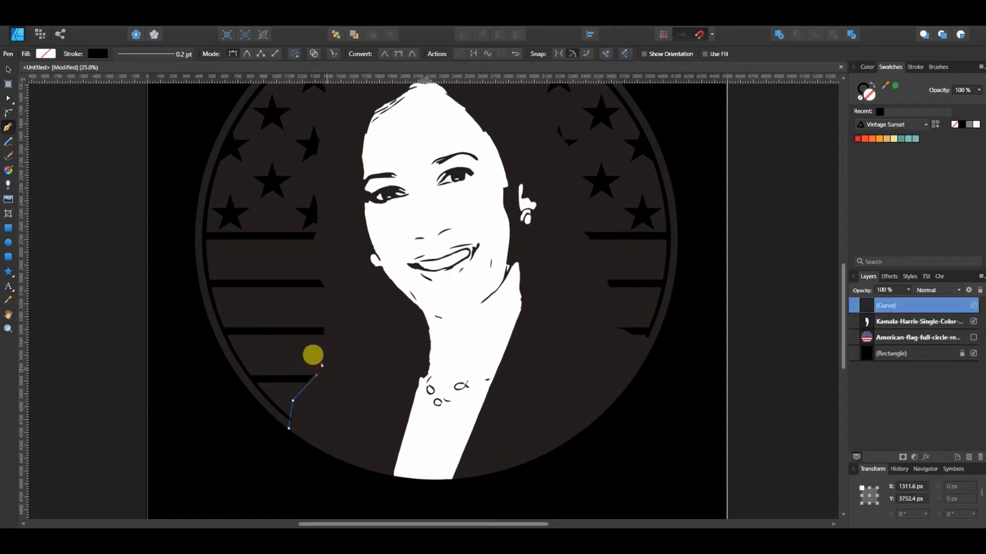
{"action": "left_click", "coordinate": [327, 368]}
{"action": "left_click", "coordinate": [326, 329]}
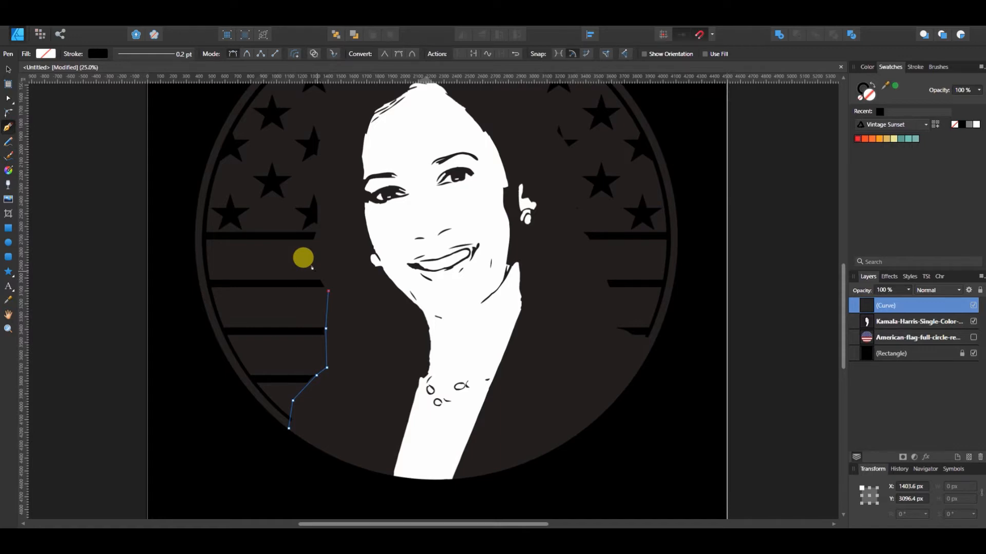
{"action": "left_click", "coordinate": [313, 240]}
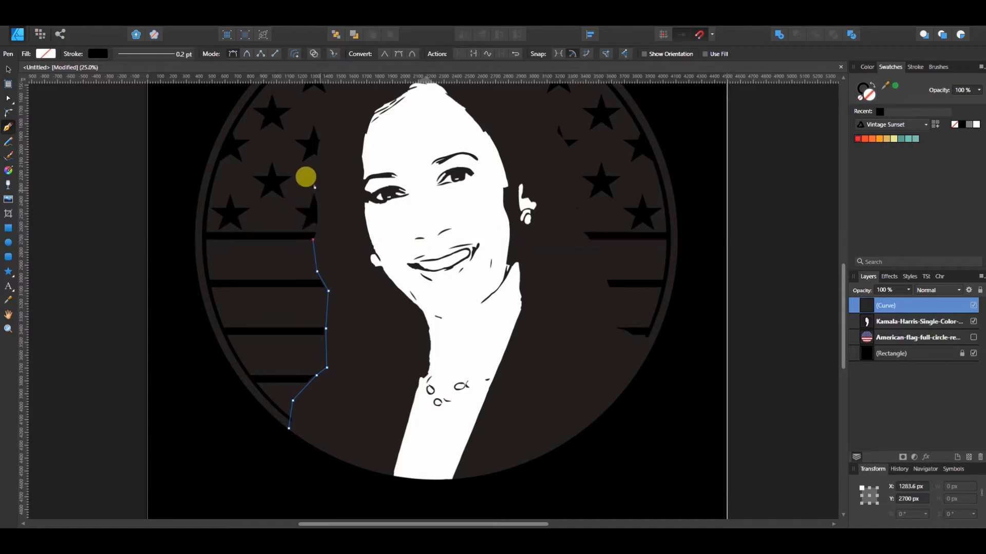
{"action": "left_click", "coordinate": [319, 191]}
Continue the path up the hair's left side and over the crown of the head, between the hair and the stars.
{"action": "scroll", "coordinate": [319, 190], "scroll_direction": "up", "scroll_amount": 4}
{"action": "scroll", "coordinate": [316, 195], "scroll_direction": "up", "scroll_amount": 6}
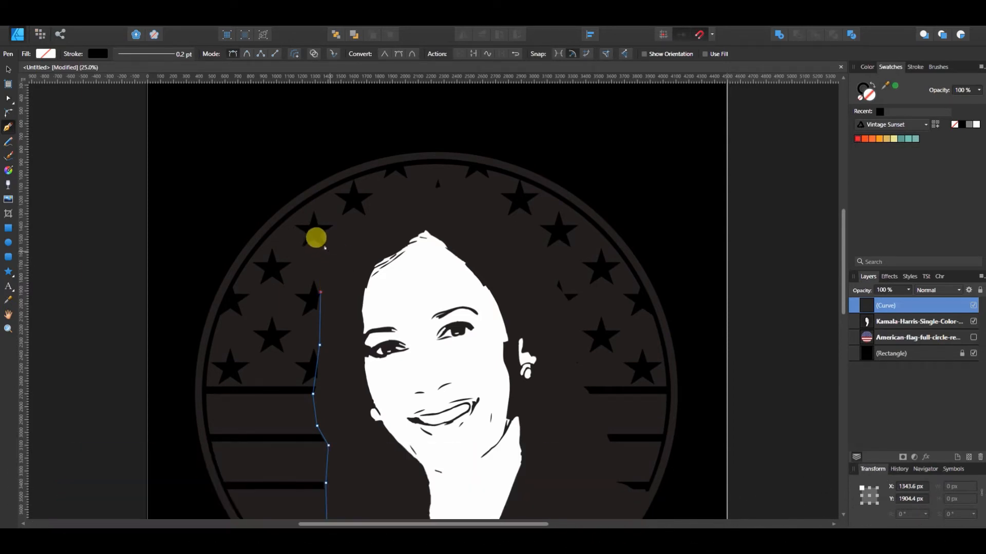
{"action": "left_click", "coordinate": [332, 246]}
{"action": "left_click", "coordinate": [365, 219]}
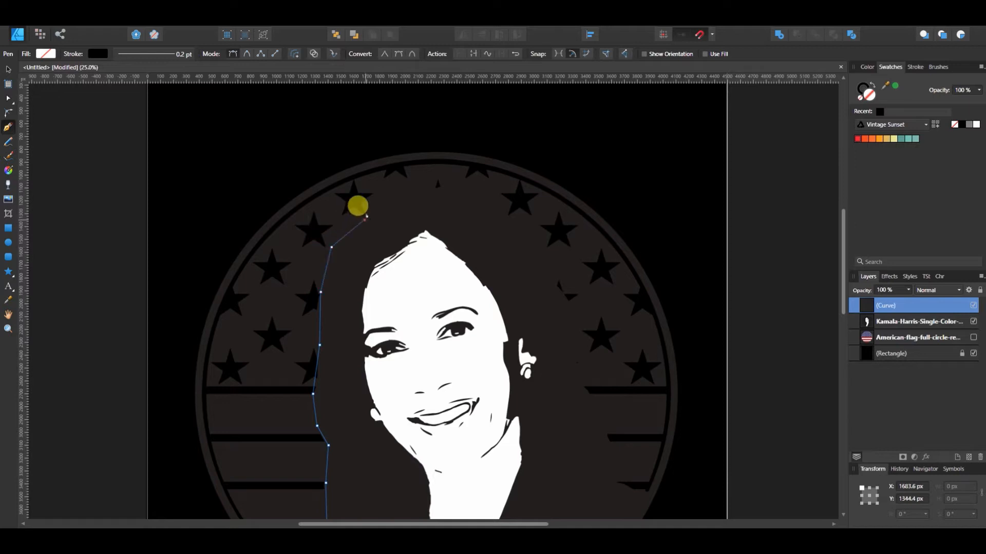
{"action": "left_click", "coordinate": [406, 191]}
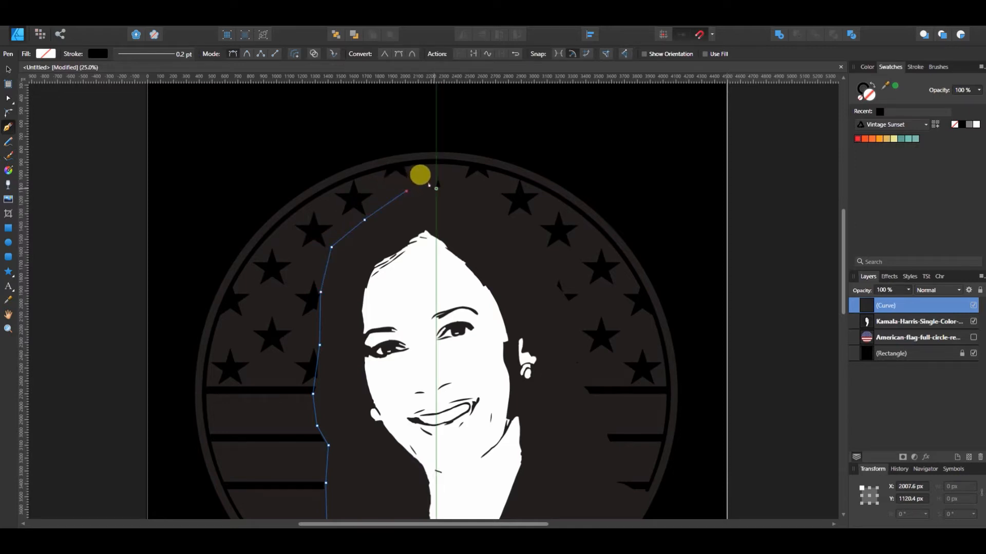
{"action": "left_click", "coordinate": [437, 189]}
{"action": "left_click", "coordinate": [479, 203]}
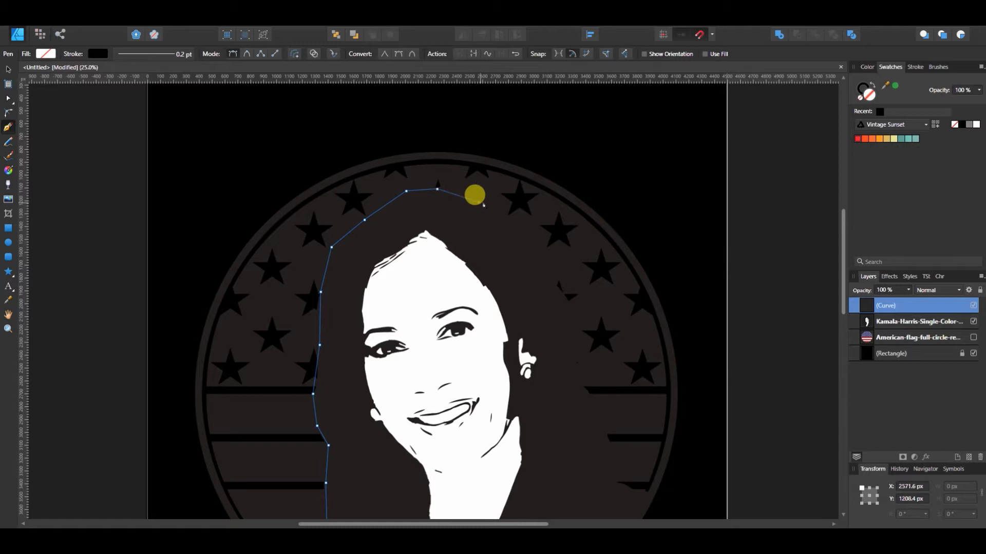
Continue the path down the right side of the hair, past the stars to the second flag stripe.
{"action": "left_click", "coordinate": [515, 229]}
{"action": "left_click", "coordinate": [539, 273]}
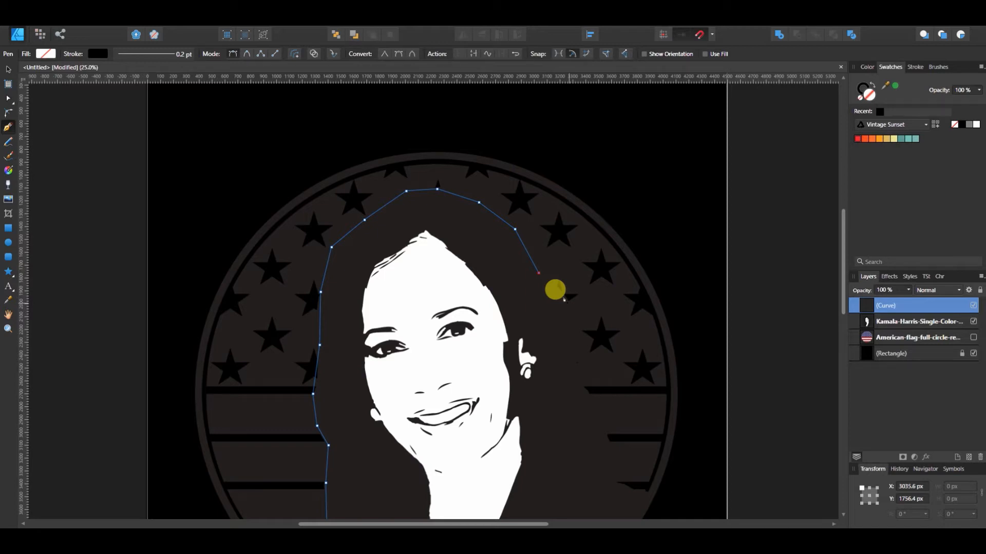
{"action": "left_click", "coordinate": [569, 303]}
{"action": "left_click", "coordinate": [575, 350]}
{"action": "left_click", "coordinate": [583, 387]}
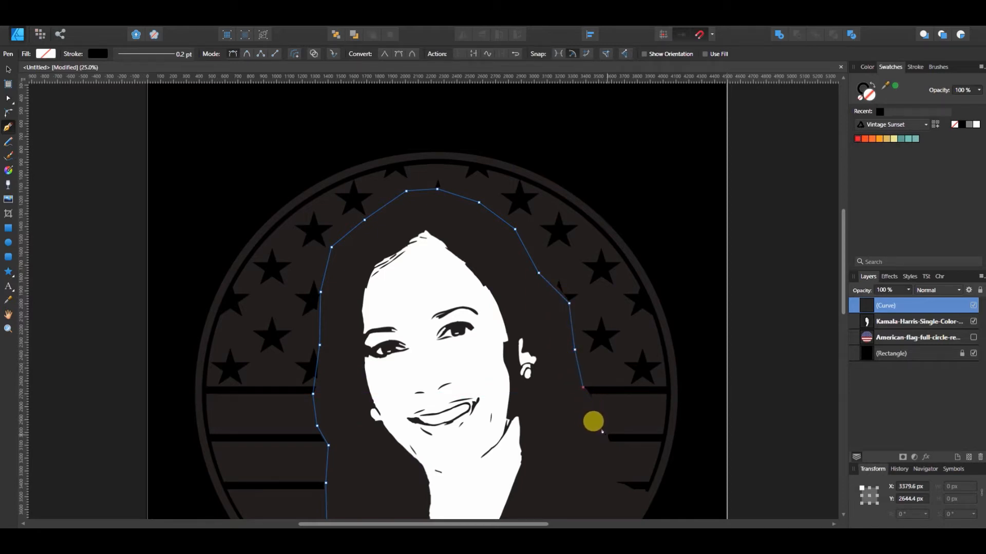
{"action": "left_click", "coordinate": [607, 437]}
Trace the right shoulder out to the circle's edge and start following the circle's lower-right rim.
{"action": "scroll", "coordinate": [600, 470], "scroll_direction": "down", "scroll_amount": 4}
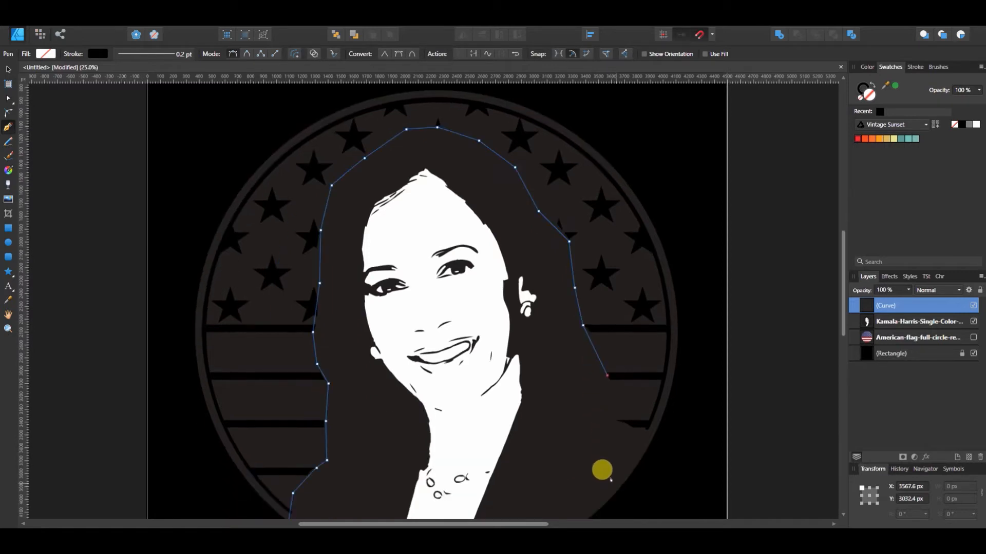
{"action": "left_click", "coordinate": [615, 343]}
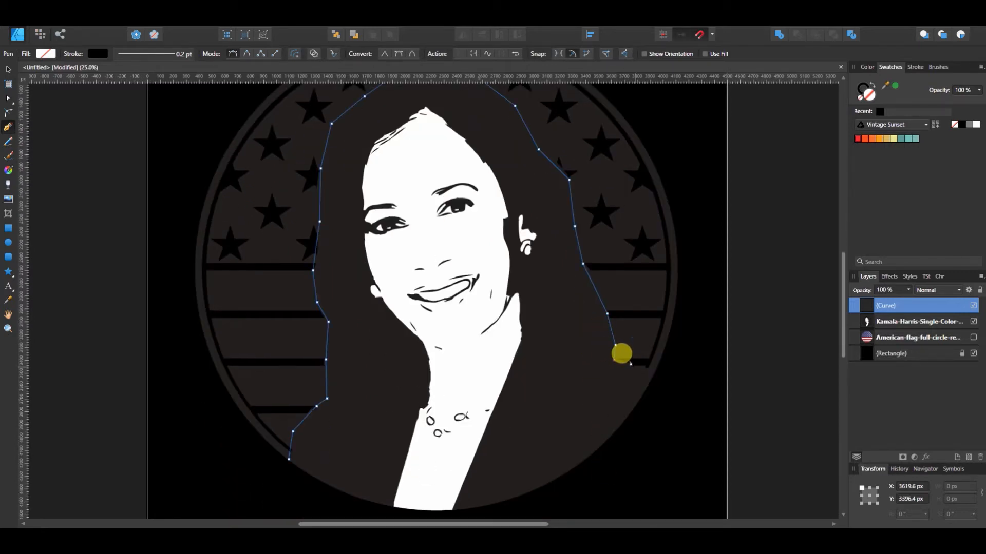
{"action": "left_click", "coordinate": [633, 367]}
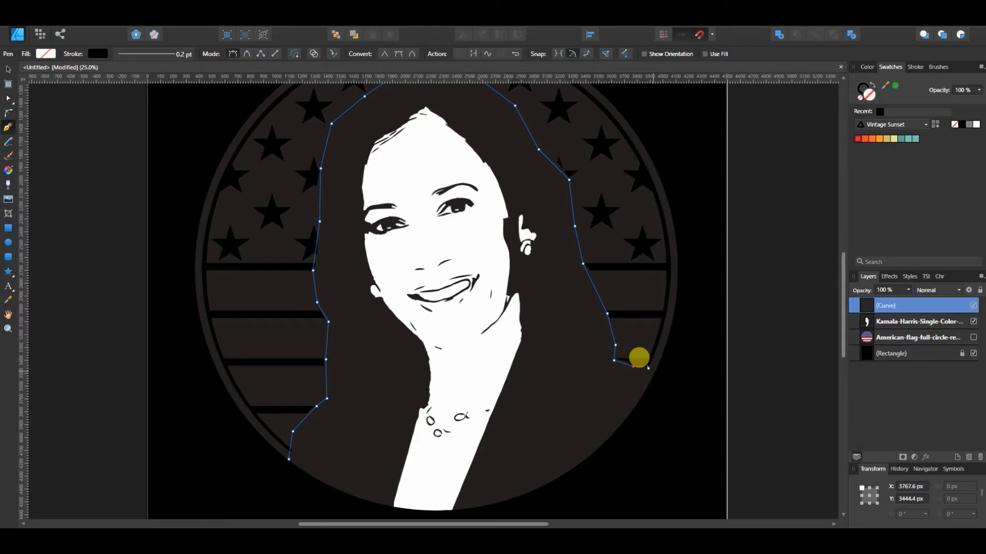
{"action": "left_click", "coordinate": [652, 371]}
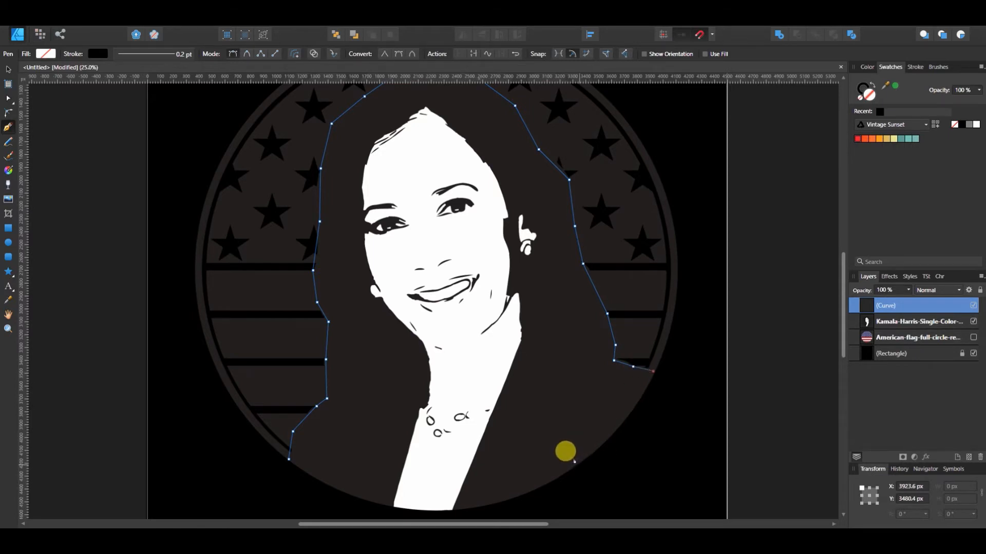
{"action": "left_click", "coordinate": [578, 465]}
Finish the path along the circle's lower rim and close the curve at its starting node.
{"action": "scroll", "coordinate": [575, 464], "scroll_direction": "down", "scroll_amount": 3}
{"action": "left_click", "coordinate": [466, 432]}
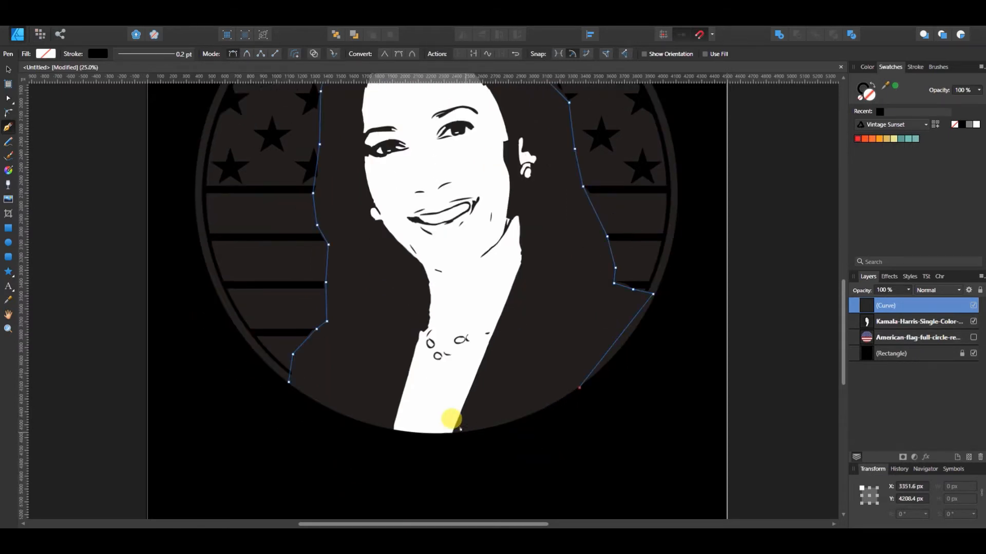
{"action": "left_click", "coordinate": [352, 418]}
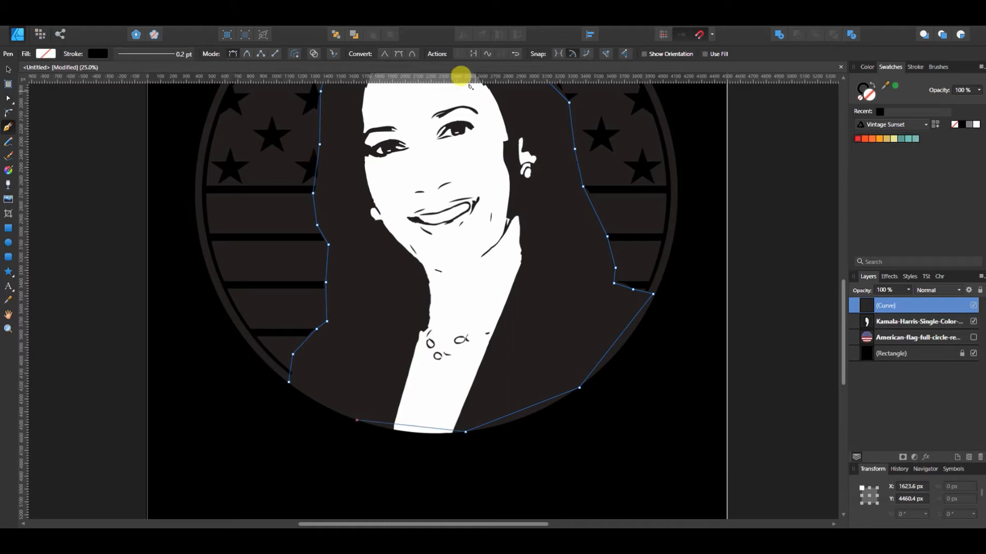
{"action": "left_click", "coordinate": [473, 53]}
Set the closed curve's stroke width to 0 pt.
{"action": "scroll", "coordinate": [93, 180], "scroll_direction": "up", "scroll_amount": 5}
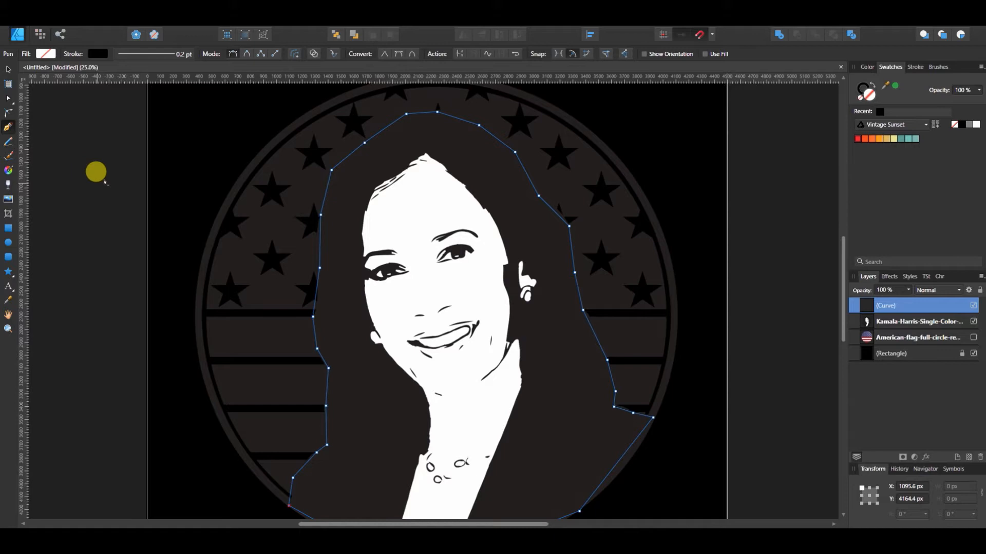
{"action": "left_click", "coordinate": [179, 58]}
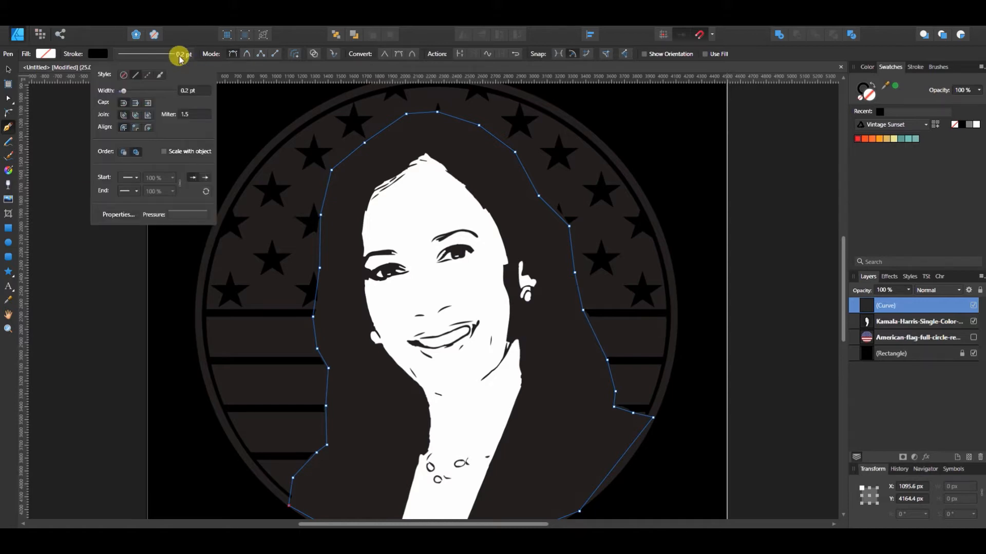
{"action": "left_click_drag", "start_coordinate": [166, 90], "coordinate": [137, 90]}
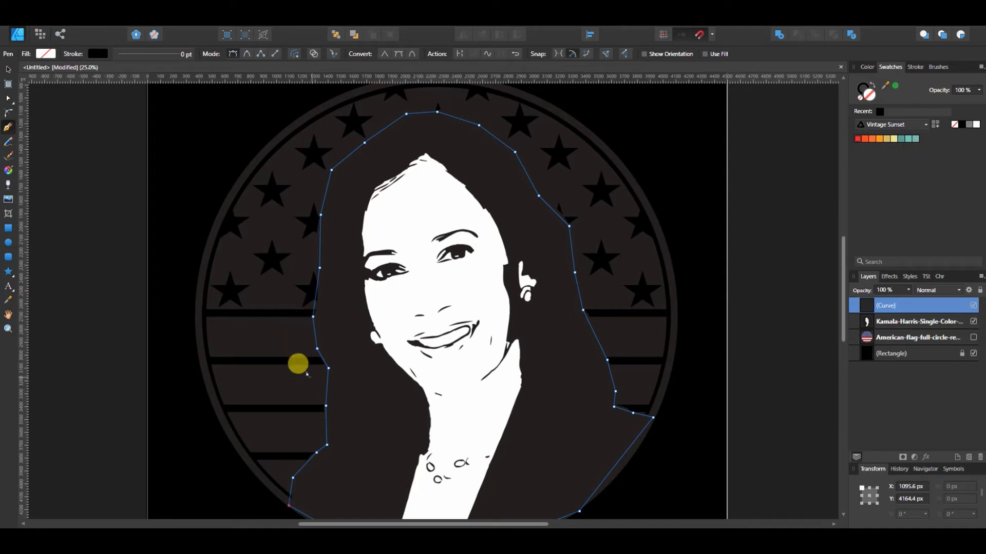
Switch to the Node tool and examine the traced outline's angular corners around the hair and shoulders.
{"action": "scroll", "coordinate": [307, 374], "scroll_direction": "down", "scroll_amount": 1}
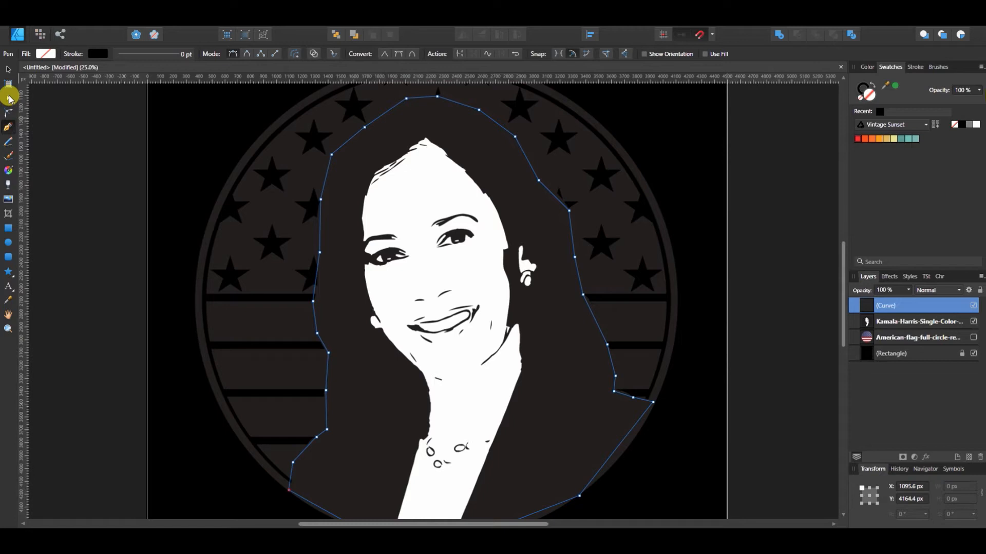
{"action": "left_click", "coordinate": [8, 98]}
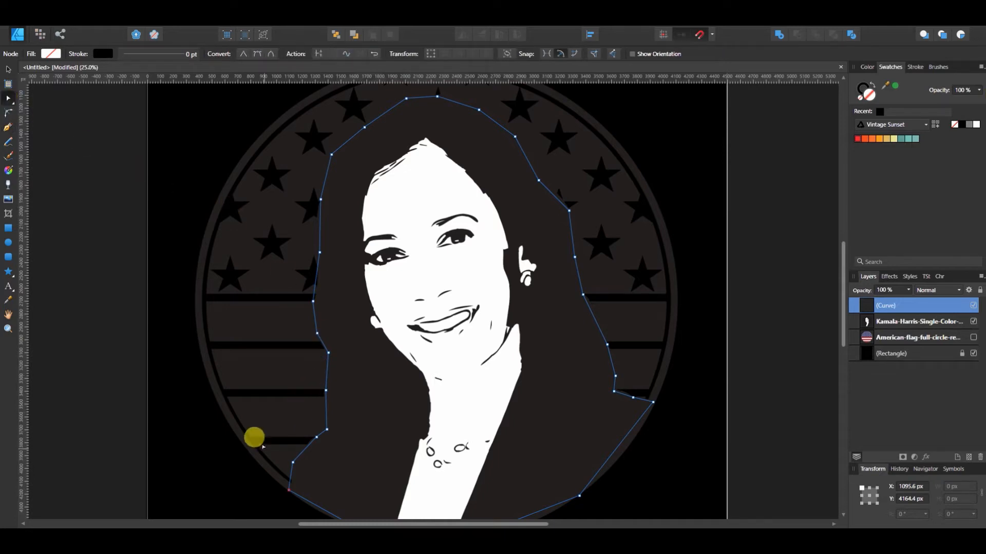
{"action": "scroll", "coordinate": [264, 454], "scroll_direction": "down", "scroll_amount": 1}
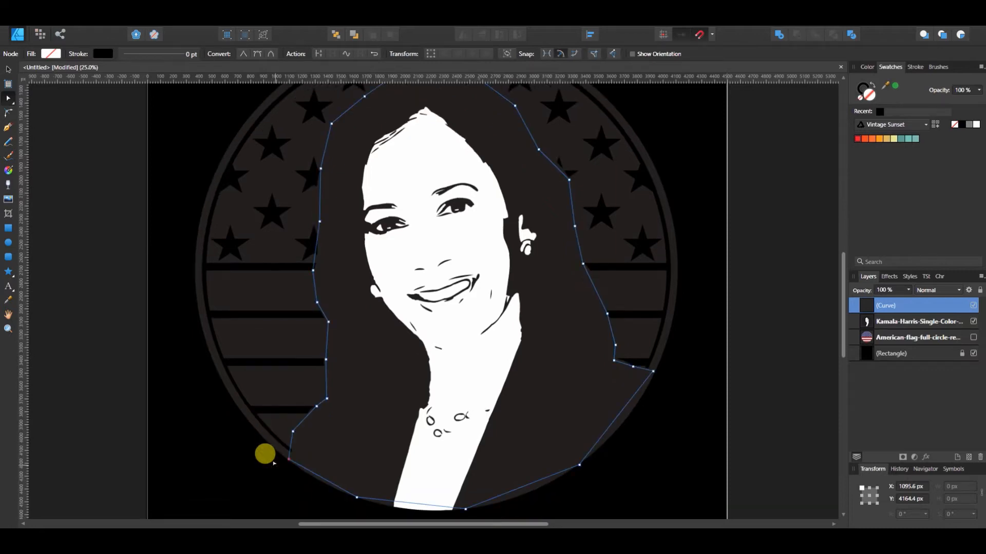
{"action": "scroll", "coordinate": [303, 471], "scroll_direction": "down", "scroll_amount": 2}
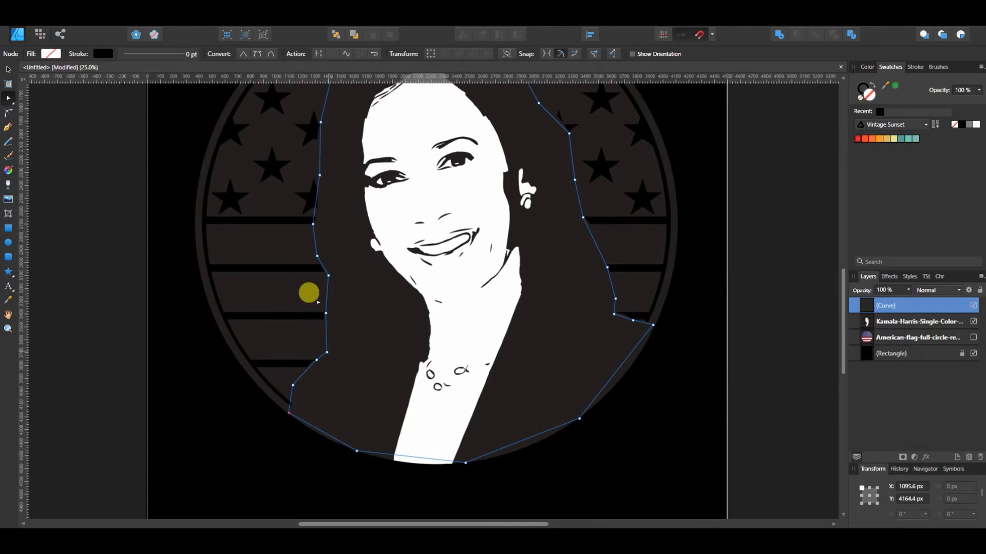
{"action": "scroll", "coordinate": [296, 221], "scroll_direction": "up", "scroll_amount": 2}
{"action": "scroll", "coordinate": [297, 221], "scroll_direction": "up", "scroll_amount": 3}
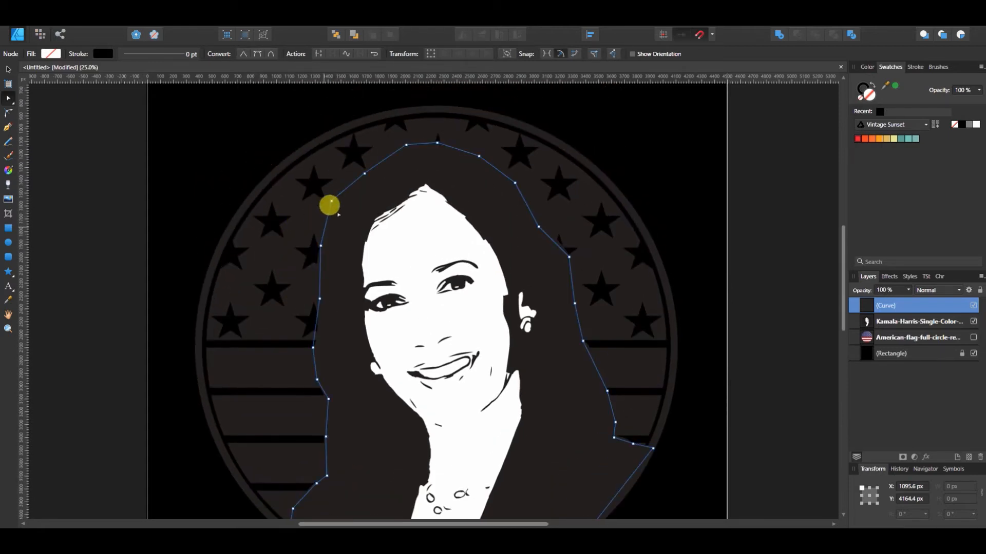
{"action": "scroll", "coordinate": [543, 305], "scroll_direction": "down", "scroll_amount": 1}
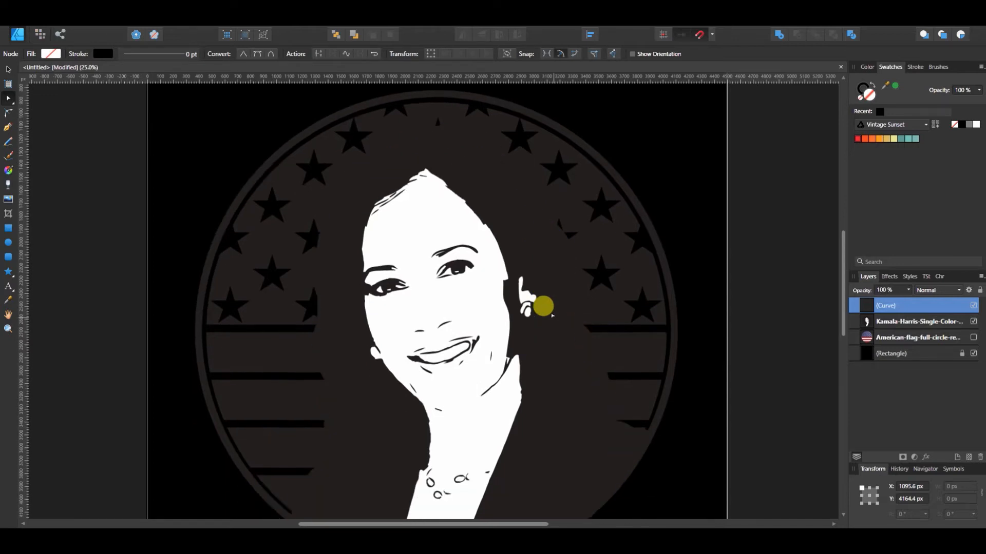
{"action": "scroll", "coordinate": [591, 367], "scroll_direction": "down", "scroll_amount": 1}
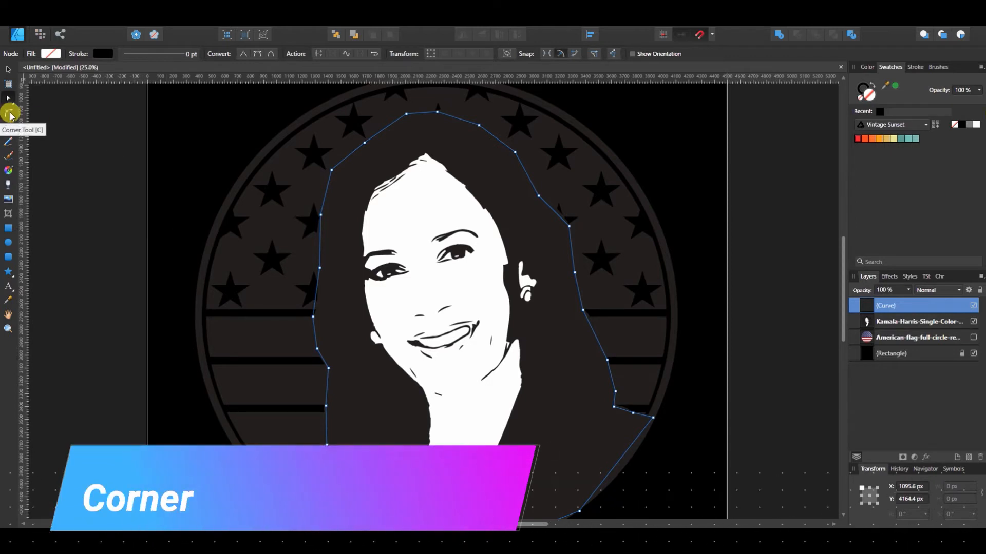
Move the outline's lower-left rim node to about X 1090, Y 4172 px and the left hair node beside the stripe to about X 1372, Y 3410 px.
{"action": "scroll", "coordinate": [324, 190], "scroll_direction": "down", "scroll_amount": 6}
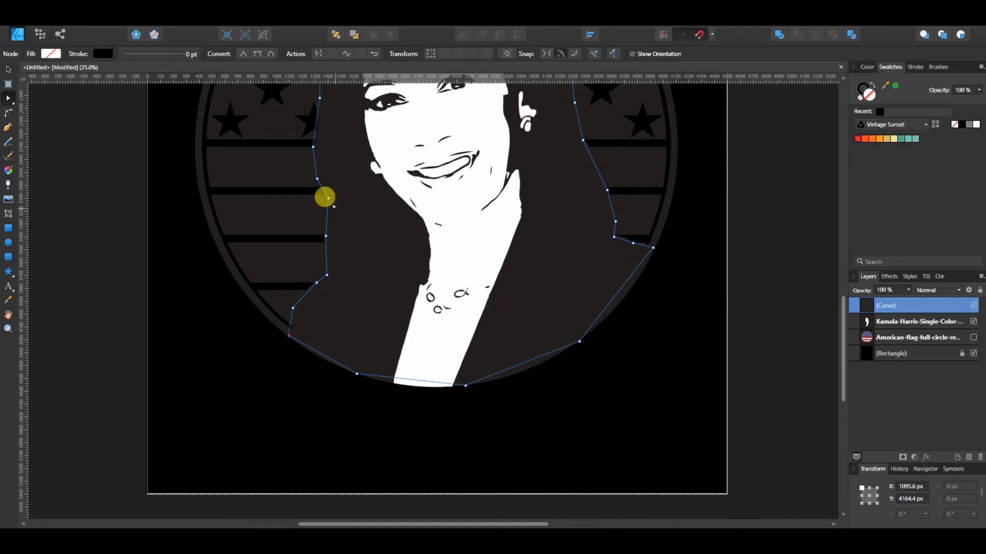
{"action": "key", "text": "ctrl+equal"}
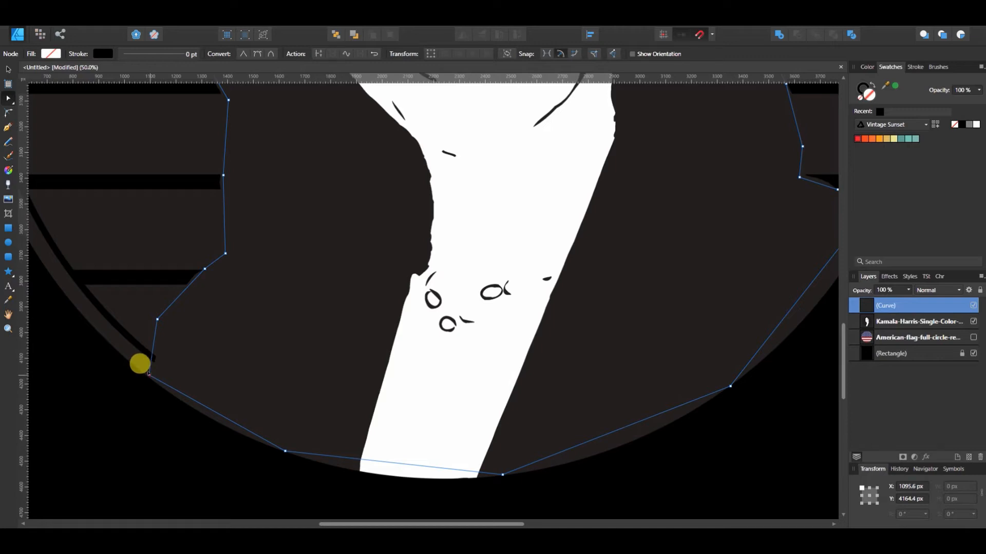
{"action": "left_click_drag", "start_coordinate": [147, 374], "coordinate": [146, 376]}
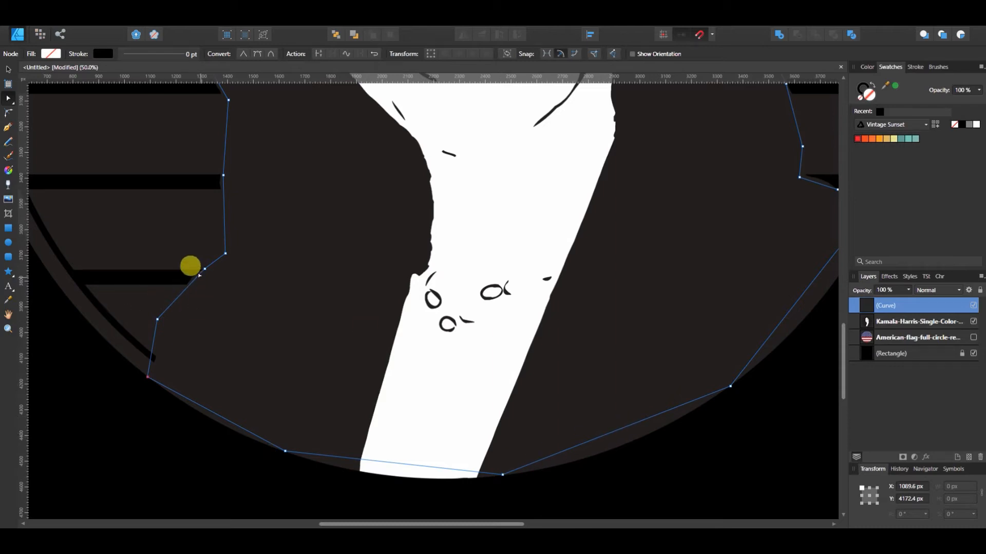
{"action": "scroll", "coordinate": [224, 254], "scroll_direction": "up", "scroll_amount": 3}
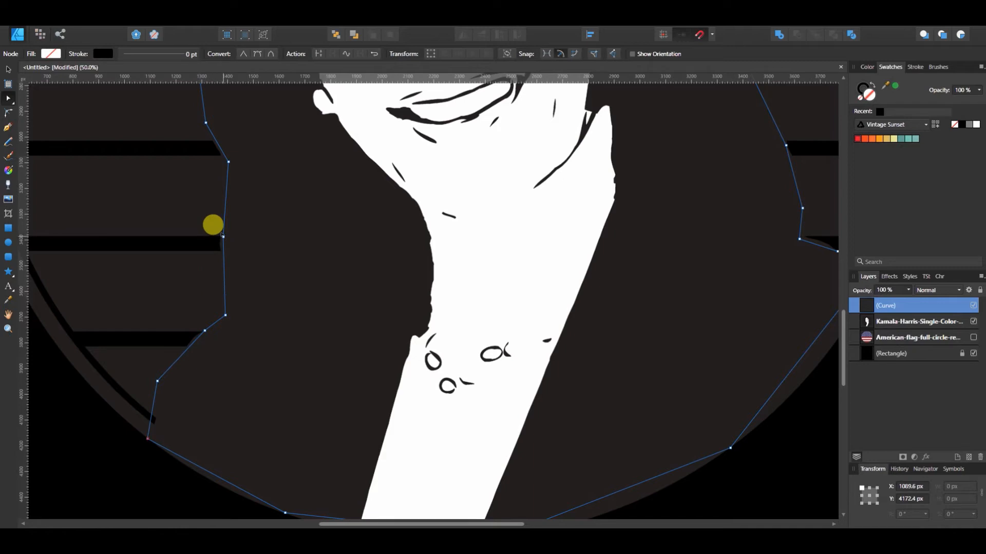
{"action": "left_click_drag", "start_coordinate": [222, 235], "coordinate": [221, 241]}
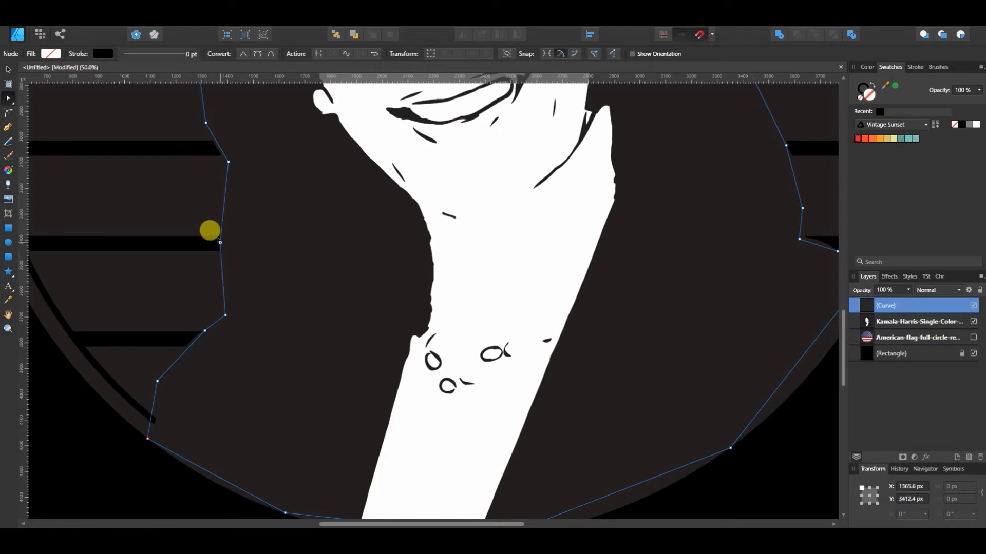
Move the node at the upper-left of the hair outward to the star's tip, at about X 1668, Y 1342 px.
{"action": "scroll", "coordinate": [249, 227], "scroll_direction": "up", "scroll_amount": 7}
{"action": "scroll", "coordinate": [241, 223], "scroll_direction": "up", "scroll_amount": 8}
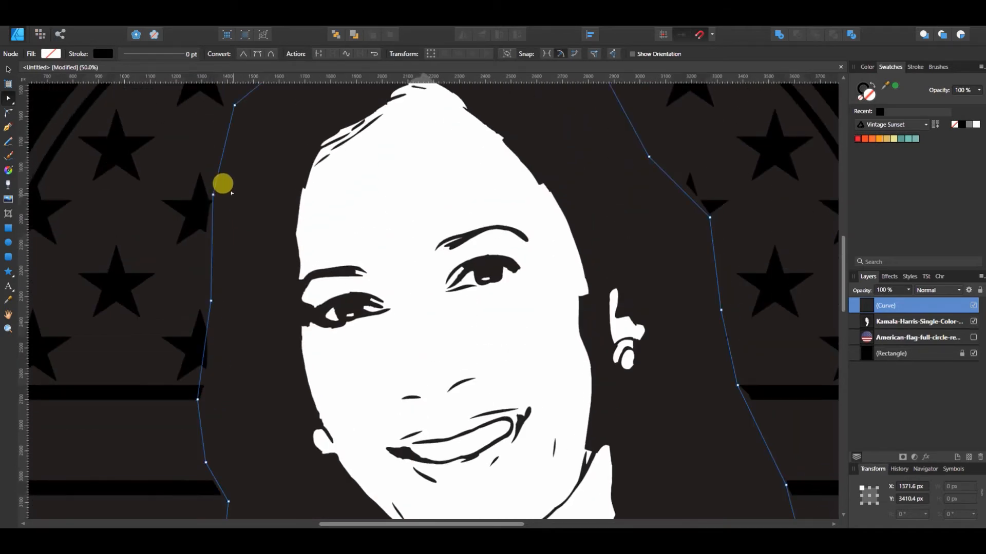
{"action": "scroll", "coordinate": [222, 183], "scroll_direction": "up", "scroll_amount": 6}
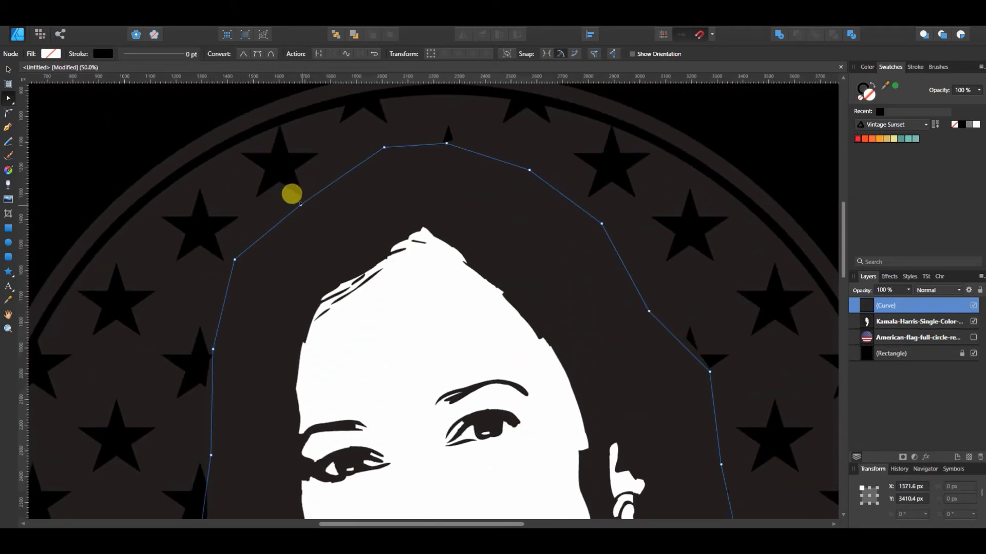
{"action": "left_click_drag", "start_coordinate": [300, 204], "coordinate": [296, 201]}
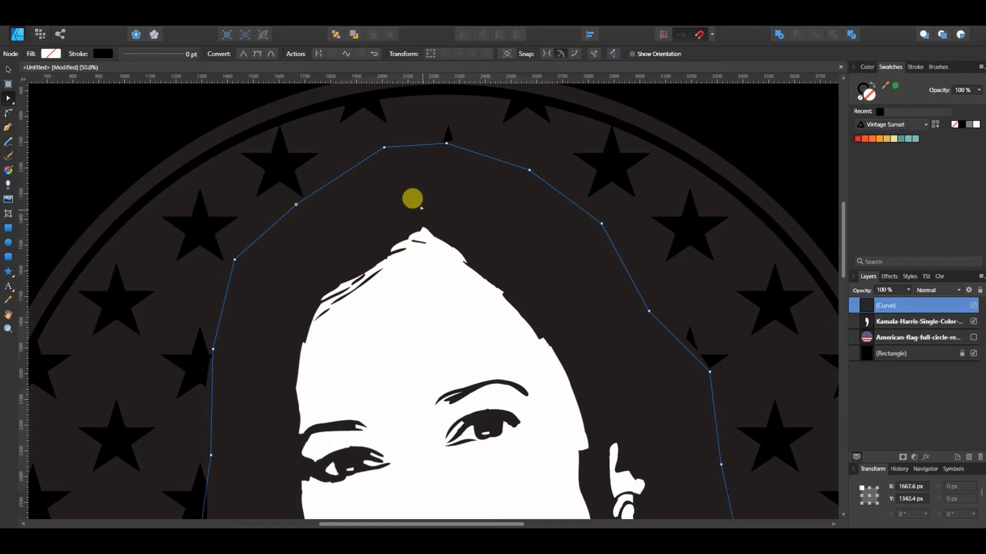
Move the right shoulder's outer node onto the circle's outer rim, at about X 3940, Y 3488 px.
{"action": "scroll", "coordinate": [601, 252], "scroll_direction": "down", "scroll_amount": 2}
{"action": "scroll", "coordinate": [652, 280], "scroll_direction": "down", "scroll_amount": 5}
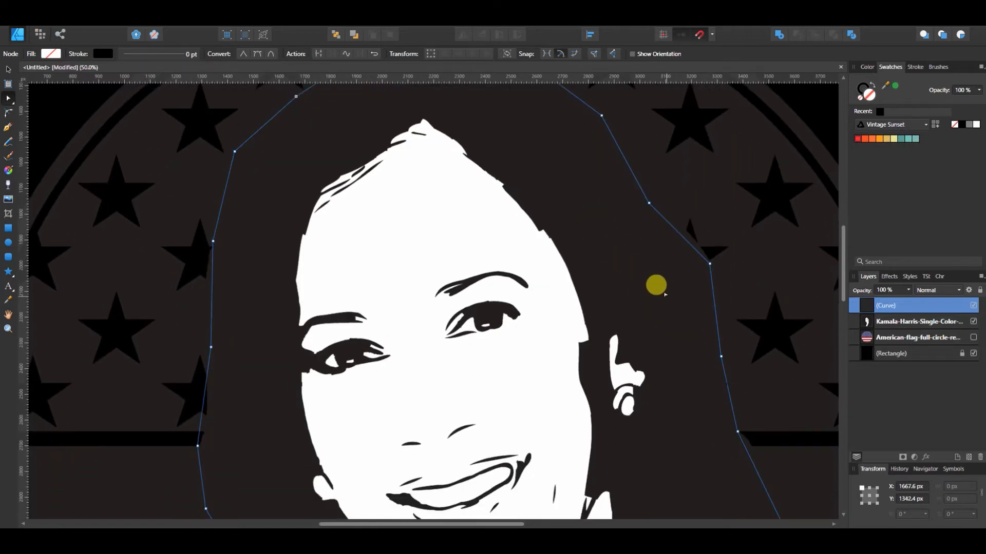
{"action": "scroll", "coordinate": [691, 333], "scroll_direction": "down", "scroll_amount": 5}
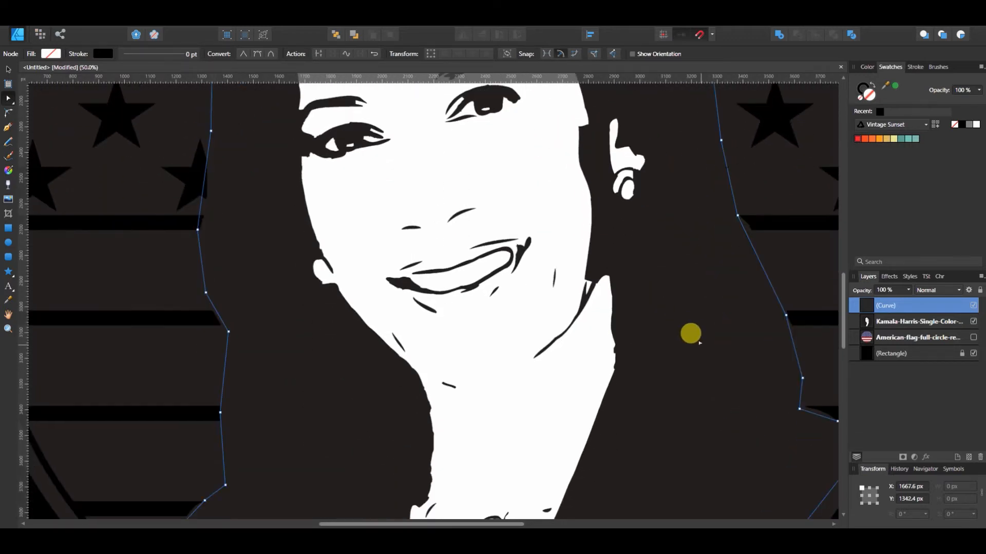
{"action": "left_click_drag", "start_coordinate": [515, 523], "coordinate": [607, 524]}
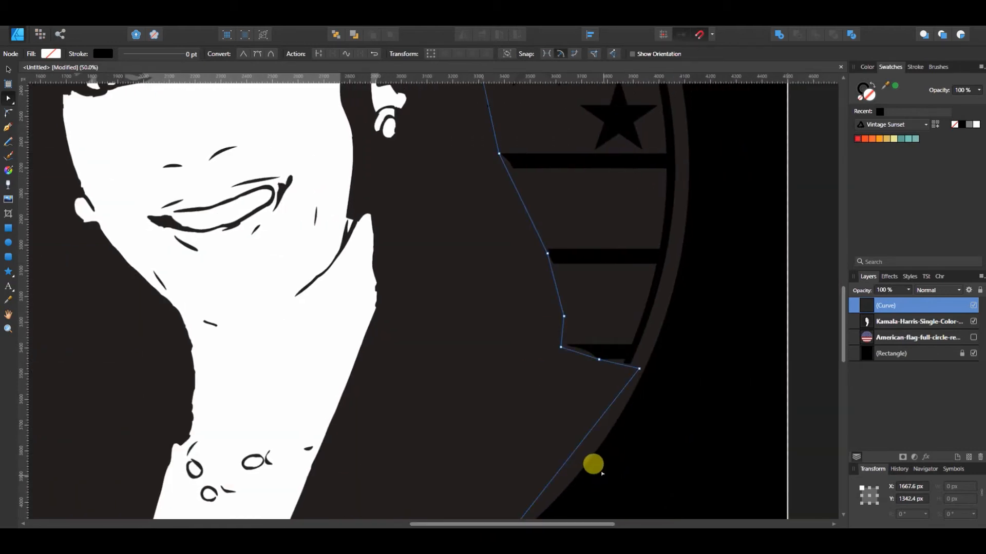
{"action": "scroll", "coordinate": [602, 474], "scroll_direction": "down", "scroll_amount": 1}
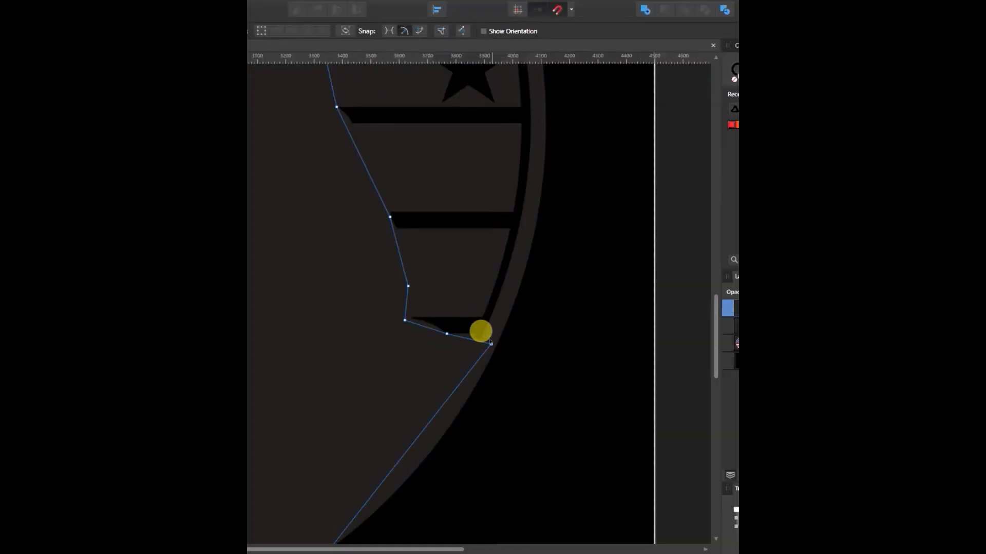
{"action": "left_click_drag", "start_coordinate": [491, 344], "coordinate": [493, 346]}
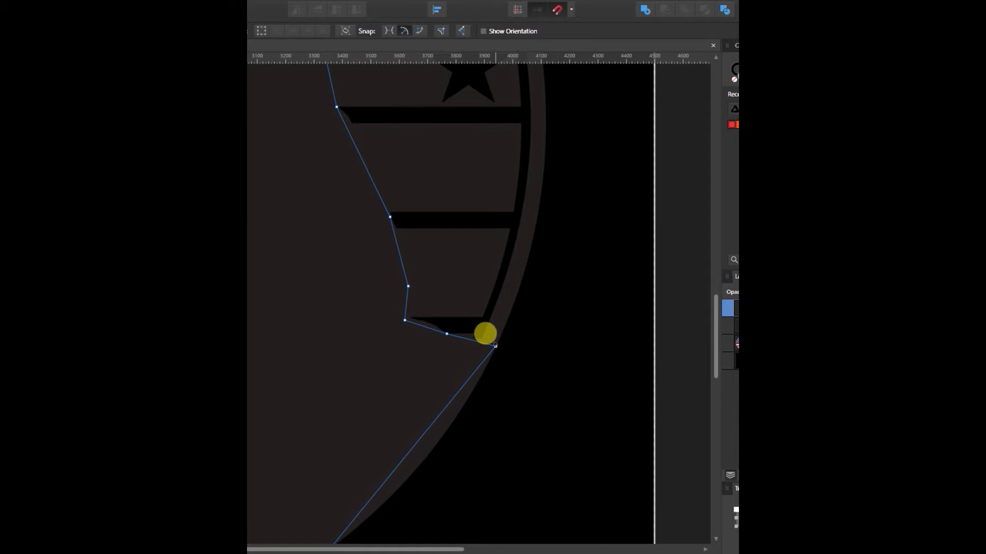
Bend the left shoulder segments into a smooth curve and adjust the segment above the shoulder beside the flag stripes.
{"action": "scroll", "coordinate": [493, 385], "scroll_direction": "down", "scroll_amount": 5}
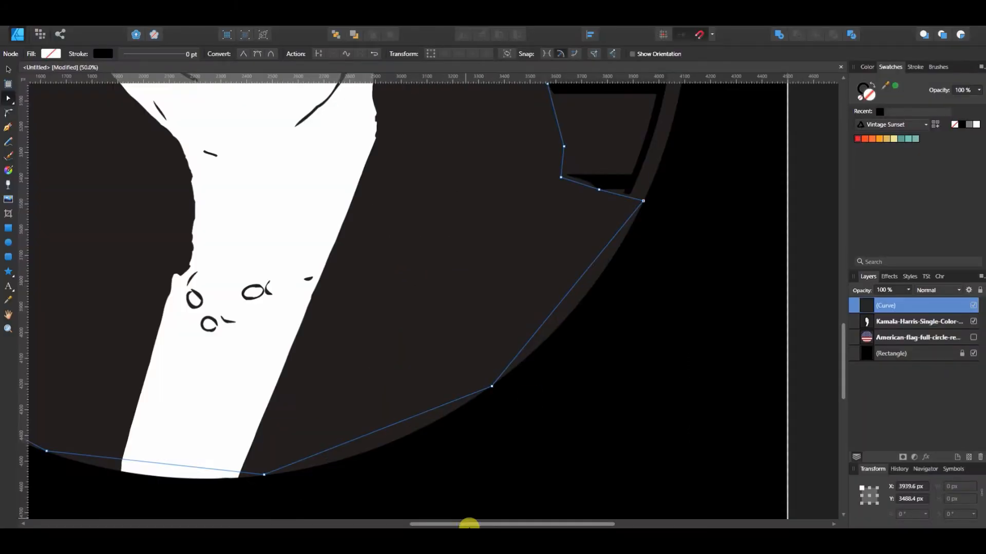
{"action": "left_click_drag", "start_coordinate": [469, 524], "coordinate": [321, 508]}
{"action": "scroll", "coordinate": [319, 462], "scroll_direction": "up", "scroll_amount": 3}
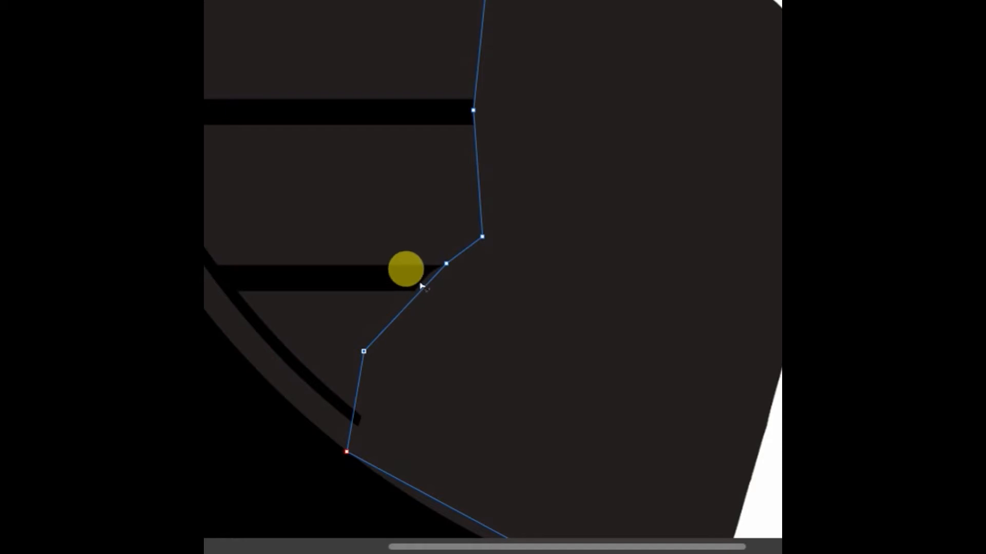
{"action": "left_click_drag", "start_coordinate": [421, 284], "coordinate": [418, 279]}
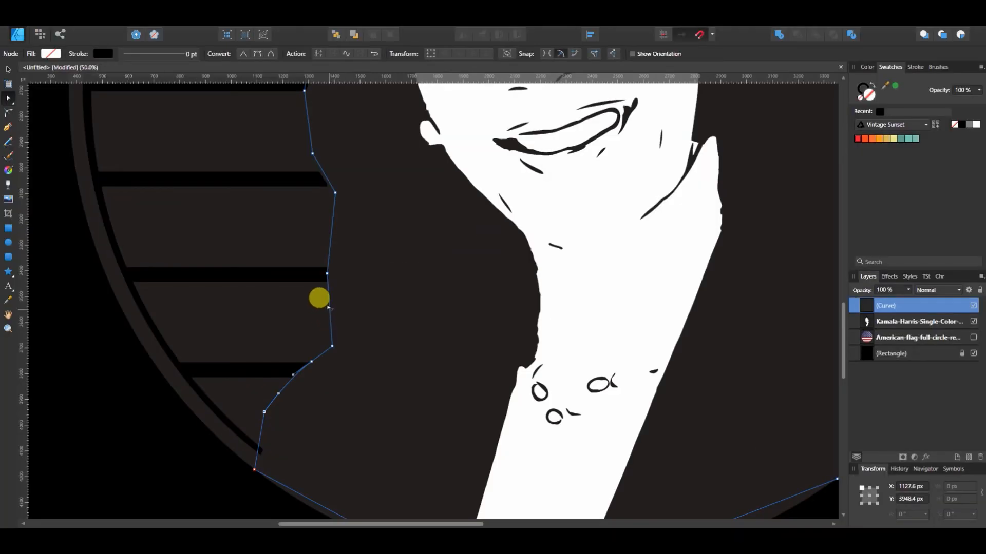
{"action": "mouse_move", "coordinate": [330, 311]}
{"action": "left_mouse_down"}
{"action": "mouse_move", "coordinate": [388, 283]}
{"action": "mouse_move", "coordinate": [351, 308]}
{"action": "mouse_move", "coordinate": [312, 303]}
{"action": "mouse_move", "coordinate": [331, 308]}
{"action": "left_mouse_up"}
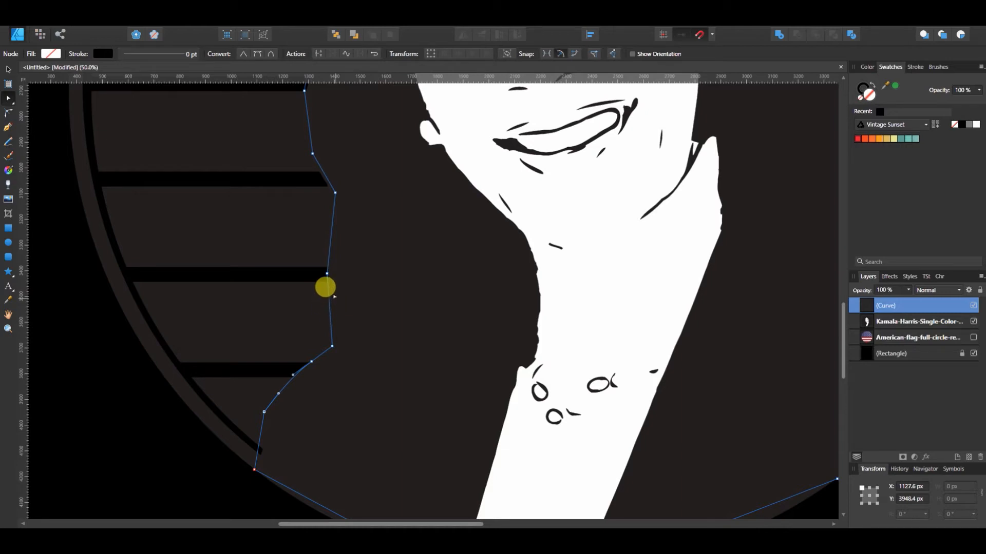
Curve the straight segments down the left side of the hair, alongside the upper stripes and stars.
{"action": "scroll", "coordinate": [325, 286], "scroll_direction": "up", "scroll_amount": 2}
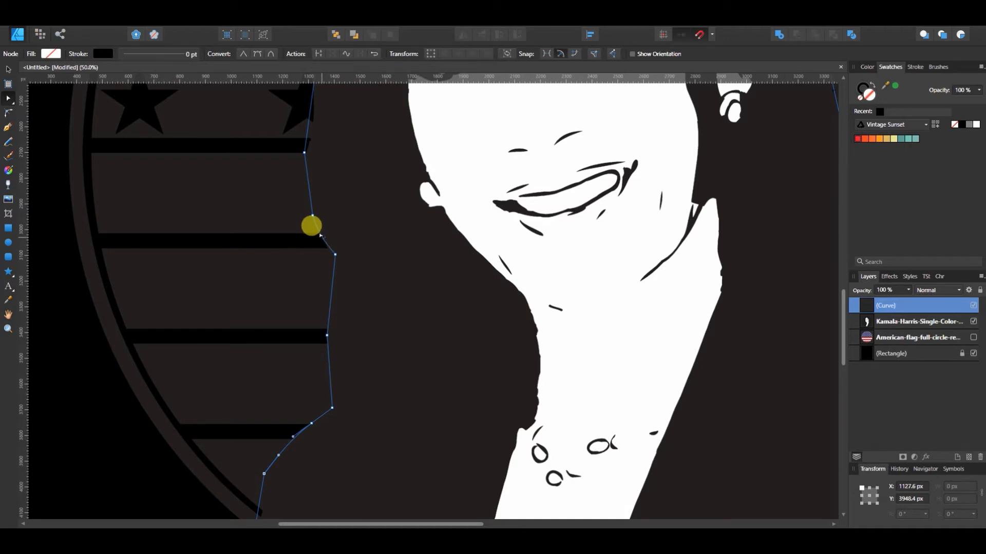
{"action": "scroll", "coordinate": [312, 226], "scroll_direction": "up", "scroll_amount": 4}
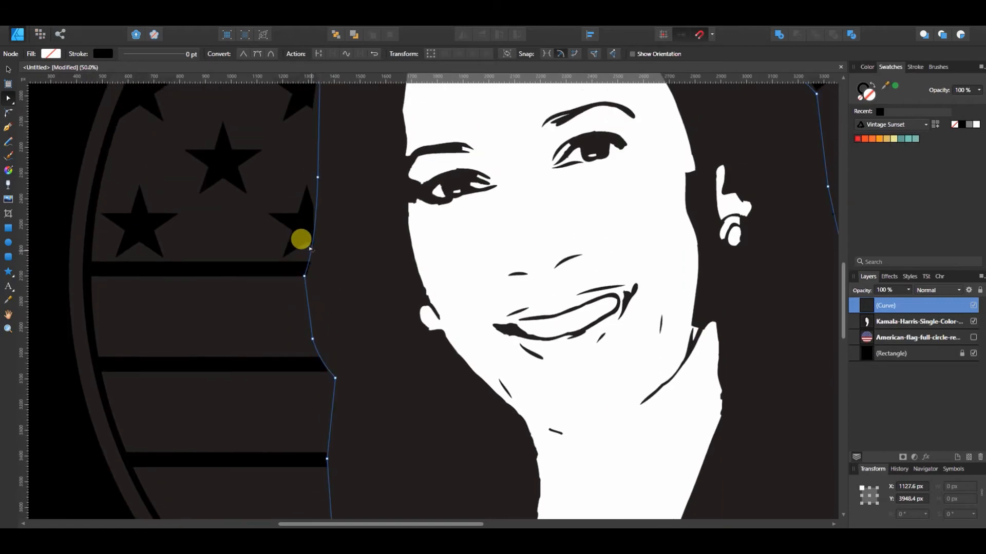
{"action": "scroll", "coordinate": [303, 238], "scroll_direction": "up", "scroll_amount": 5}
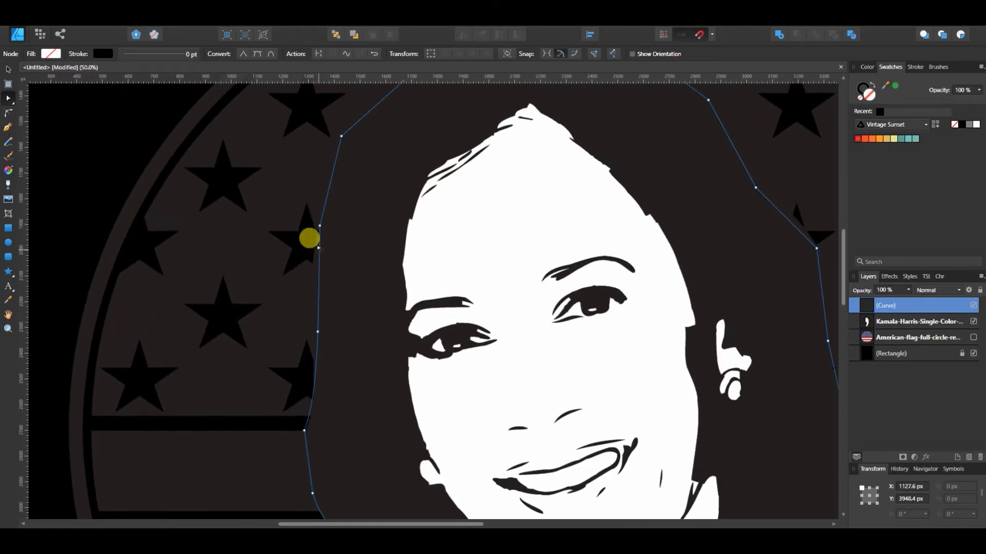
{"action": "left_click_drag", "start_coordinate": [317, 278], "coordinate": [315, 274]}
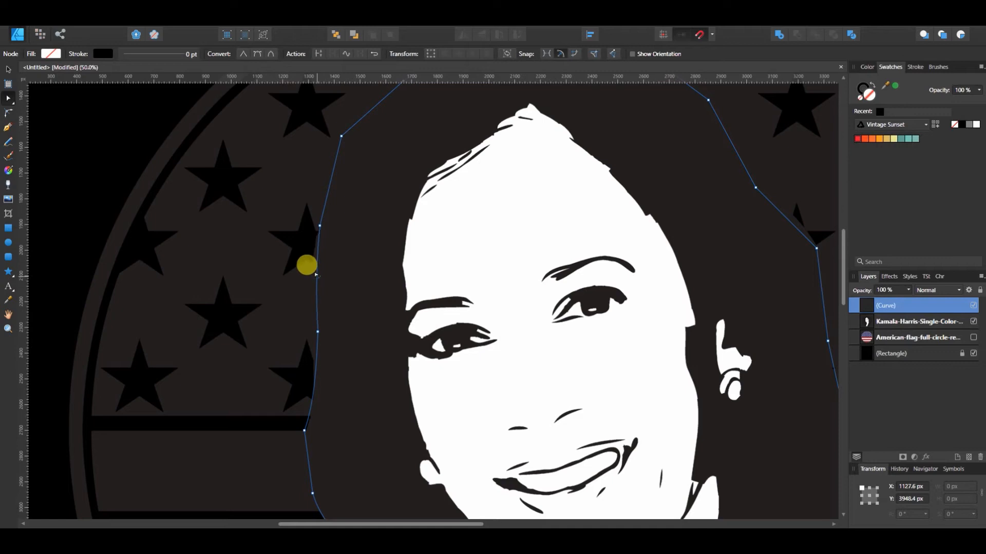
Bend the segments across the top of the hair outward into a rounded crown.
{"action": "scroll", "coordinate": [330, 257], "scroll_direction": "up", "scroll_amount": 5}
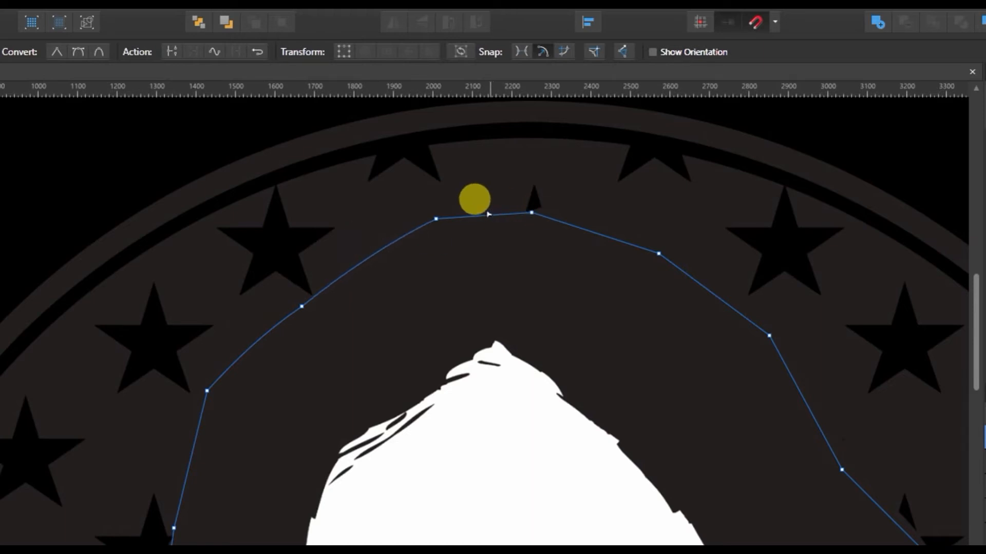
{"action": "left_click_drag", "start_coordinate": [489, 212], "coordinate": [487, 209]}
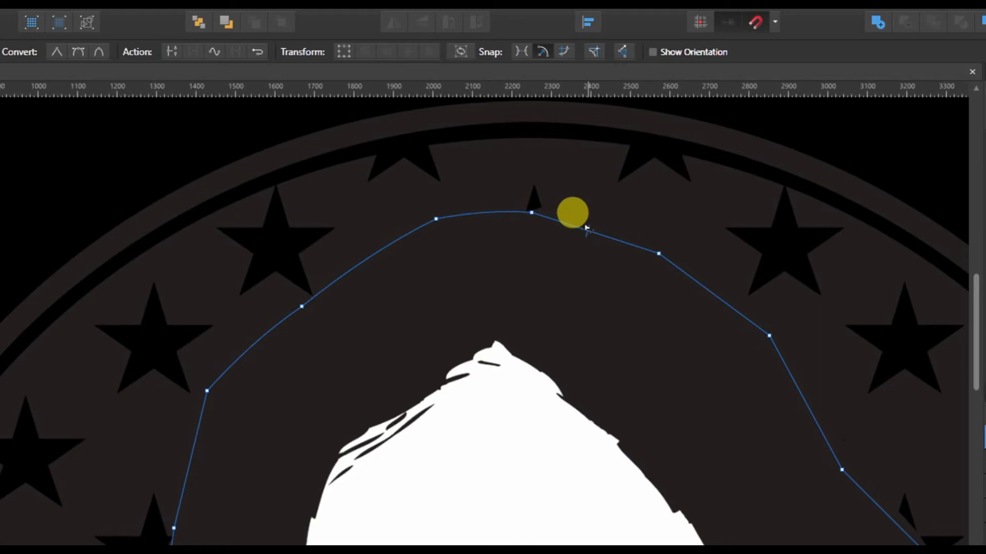
{"action": "left_click_drag", "start_coordinate": [590, 229], "coordinate": [591, 224]}
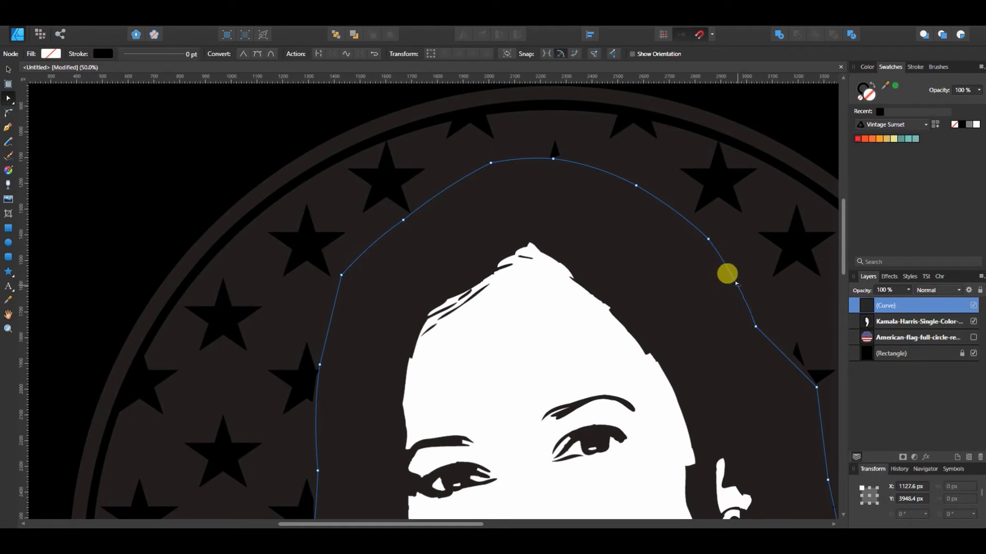
Bend the segments down the right side of the hair outward into smooth curves beside the stars and stripes.
{"action": "scroll", "coordinate": [727, 308], "scroll_direction": "down", "scroll_amount": 3}
{"action": "left_click_drag", "start_coordinate": [461, 525], "coordinate": [551, 525]}
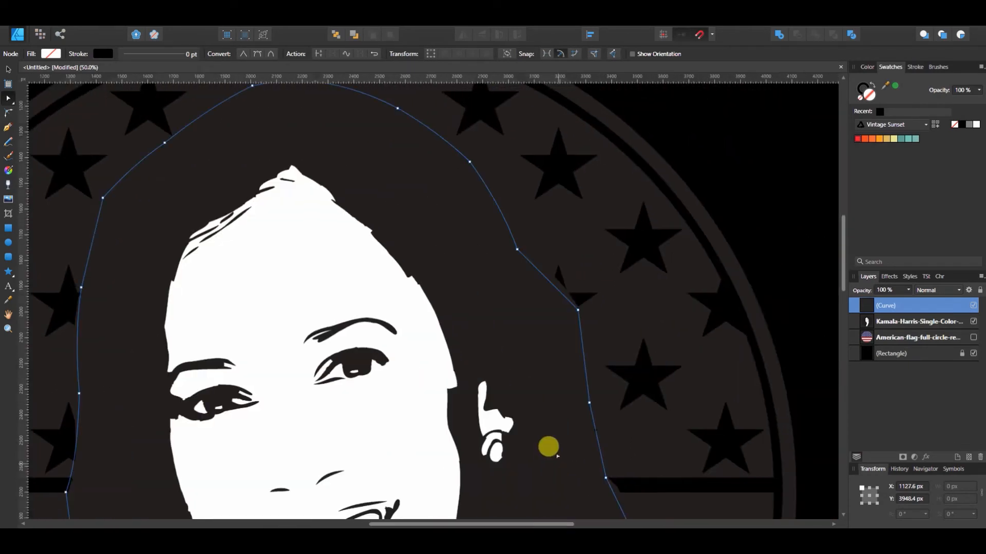
{"action": "scroll", "coordinate": [535, 328], "scroll_direction": "down", "scroll_amount": 2}
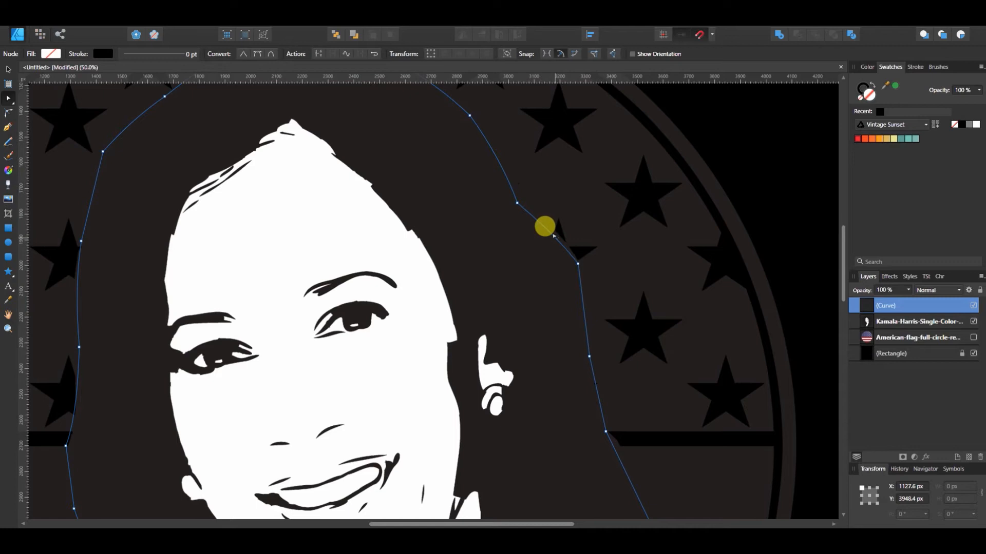
{"action": "scroll", "coordinate": [560, 295], "scroll_direction": "down", "scroll_amount": 3}
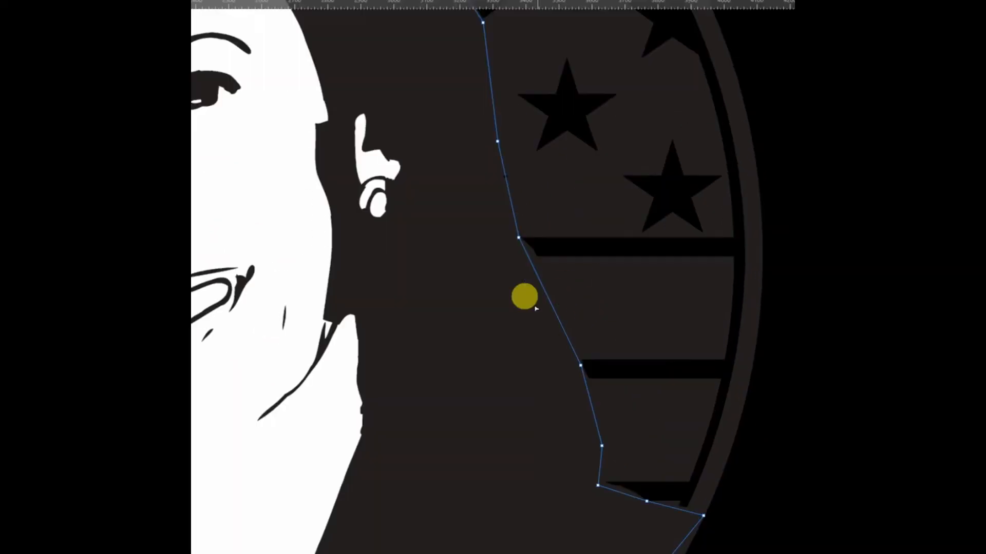
{"action": "left_click_drag", "start_coordinate": [551, 305], "coordinate": [559, 307]}
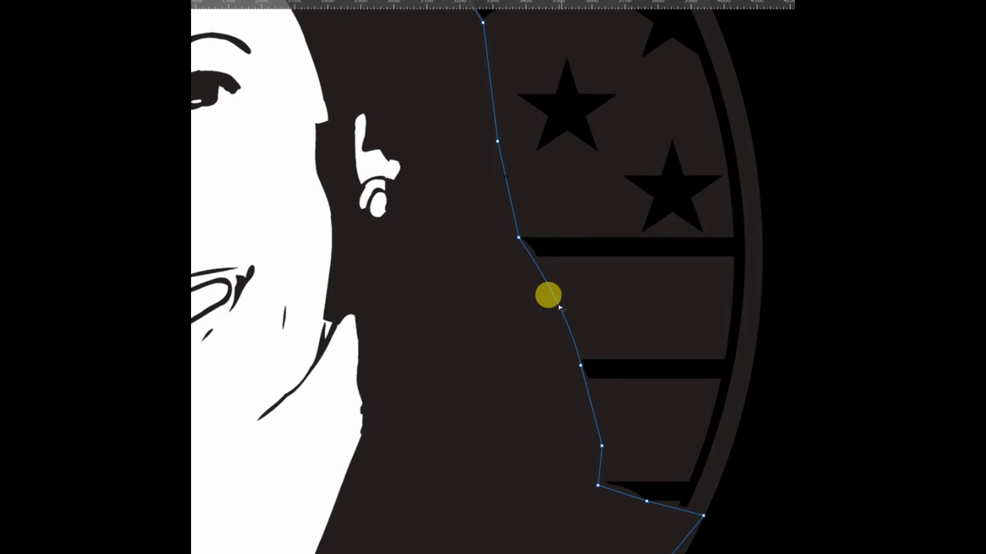
Curve the right shoulder edge and bend the lower segments outward to follow the circle's rim from lower right to lower left.
{"action": "scroll", "coordinate": [573, 337], "scroll_direction": "down", "scroll_amount": 3}
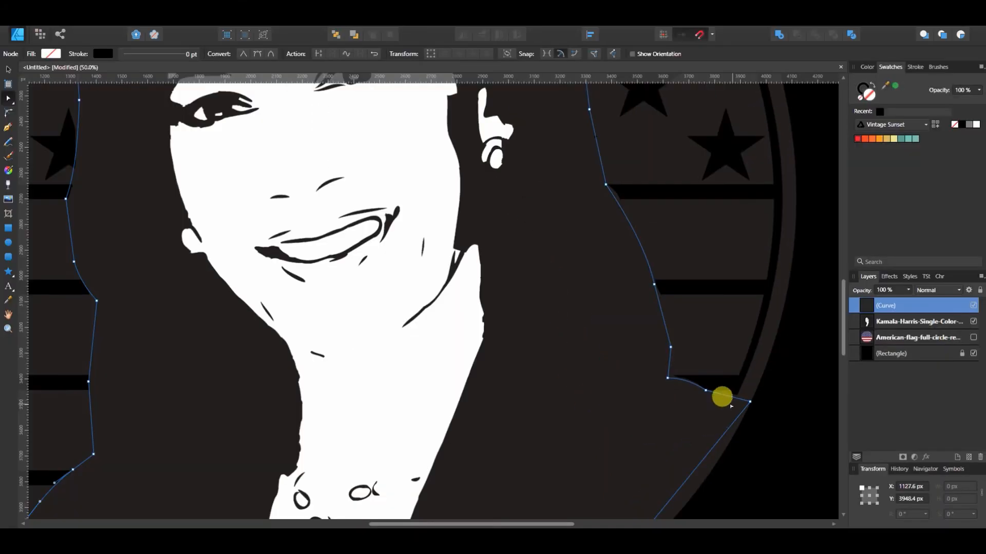
{"action": "scroll", "coordinate": [664, 526], "scroll_direction": "down", "scroll_amount": 5}
{"action": "left_click_drag", "start_coordinate": [685, 321], "coordinate": [683, 332]}
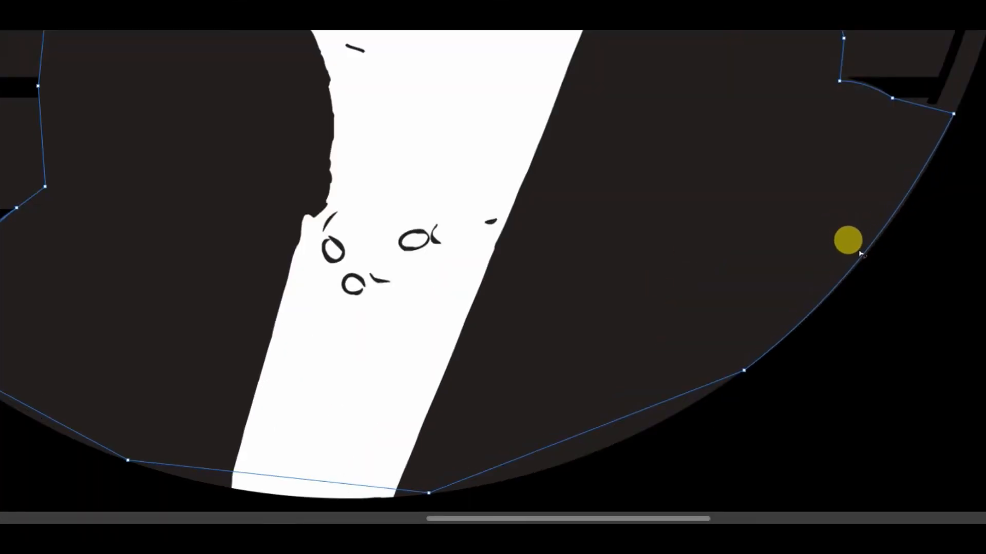
{"action": "scroll", "coordinate": [850, 328], "scroll_direction": "down", "scroll_amount": 5}
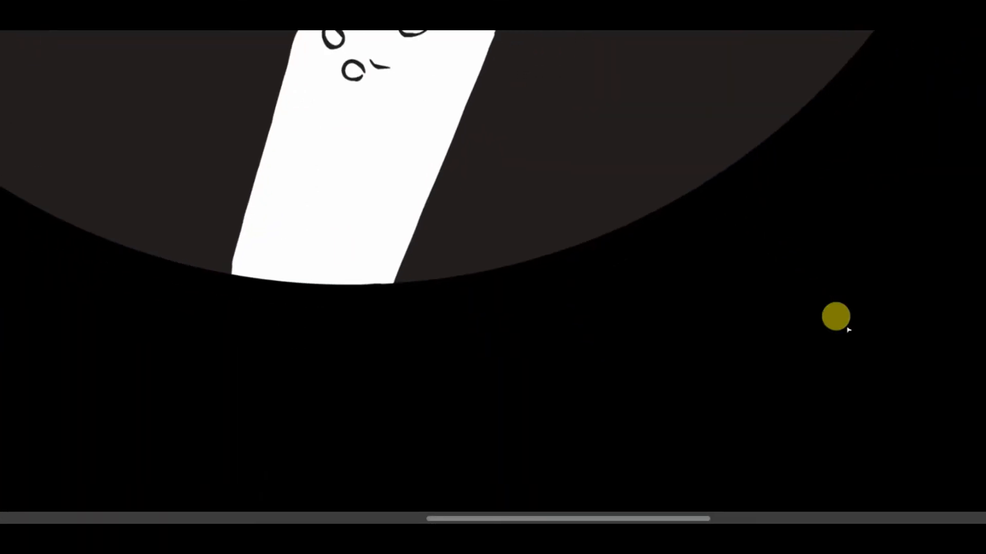
{"action": "left_click_drag", "start_coordinate": [580, 216], "coordinate": [582, 238]}
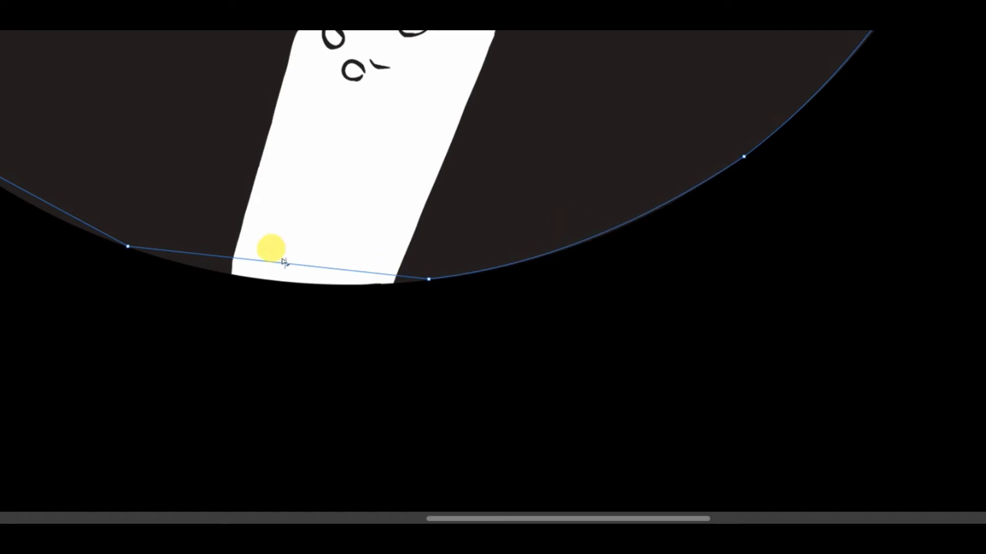
{"action": "left_click_drag", "start_coordinate": [284, 262], "coordinate": [277, 279]}
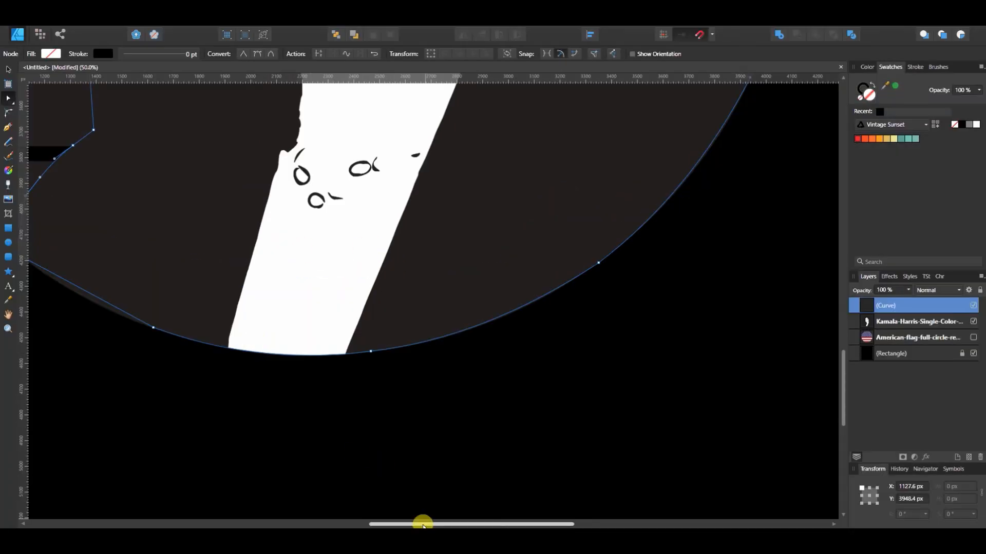
{"action": "left_click_drag", "start_coordinate": [423, 523], "coordinate": [267, 523]}
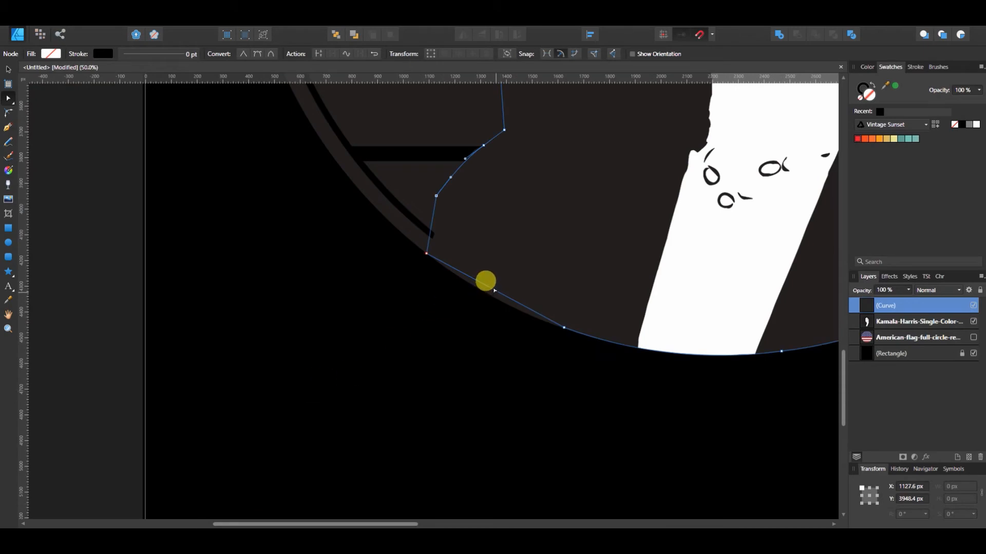
{"action": "left_click_drag", "start_coordinate": [494, 290], "coordinate": [492, 293]}
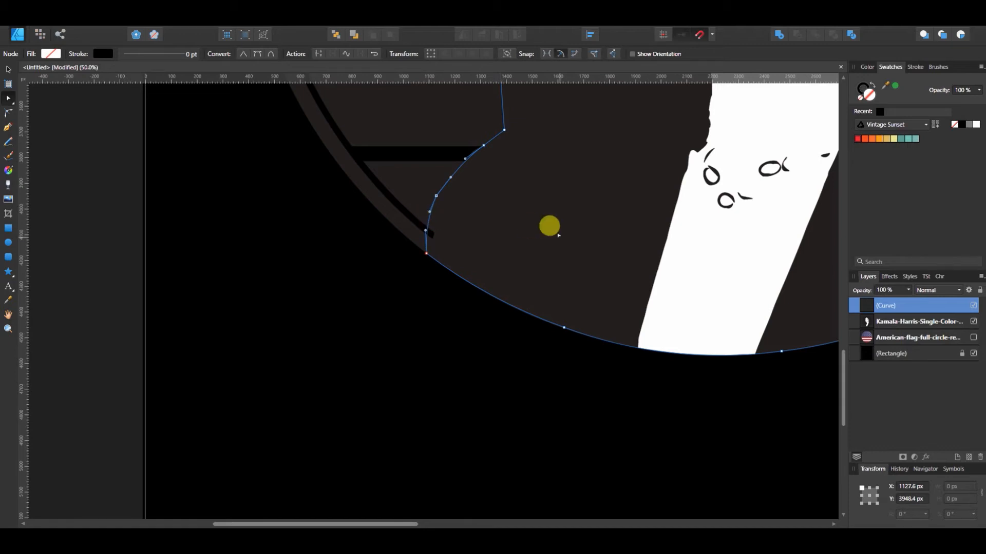
Round the left shoulder-to-hair corner to a radius of about 106.5 px and the hair corner two stripes above to about 72.8 px.
{"action": "scroll", "coordinate": [558, 235], "scroll_direction": "up", "scroll_amount": 5}
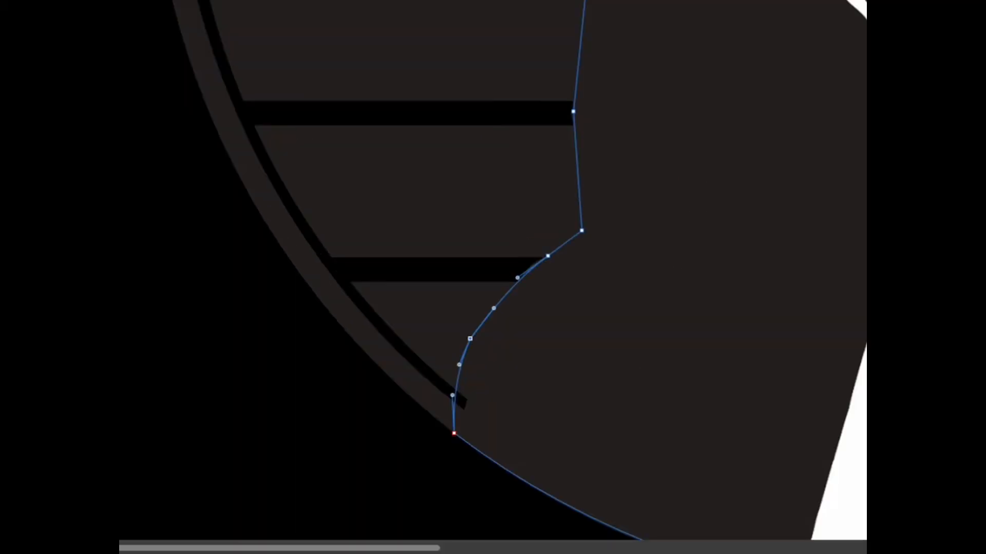
{"action": "key", "text": "a"}
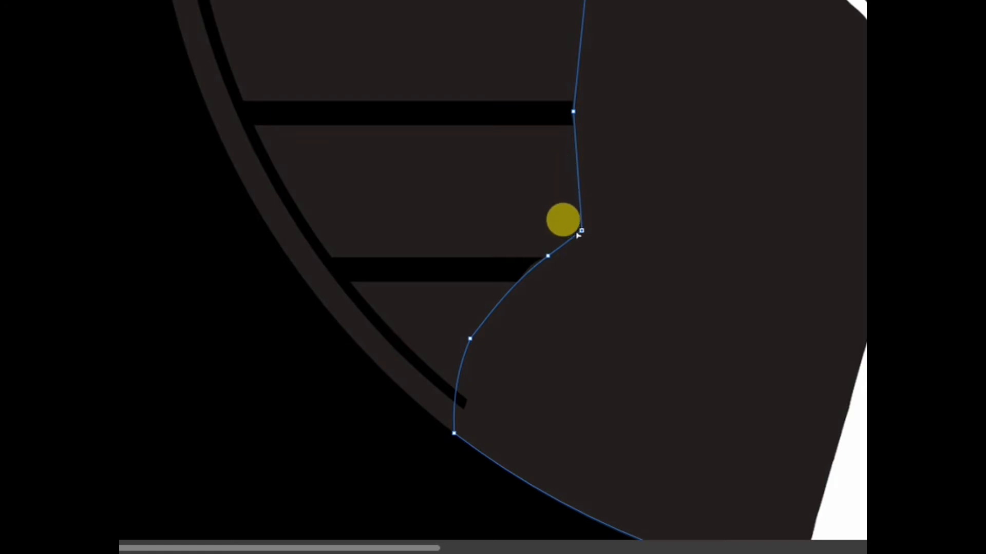
{"action": "left_click_drag", "start_coordinate": [580, 227], "coordinate": [534, 211]}
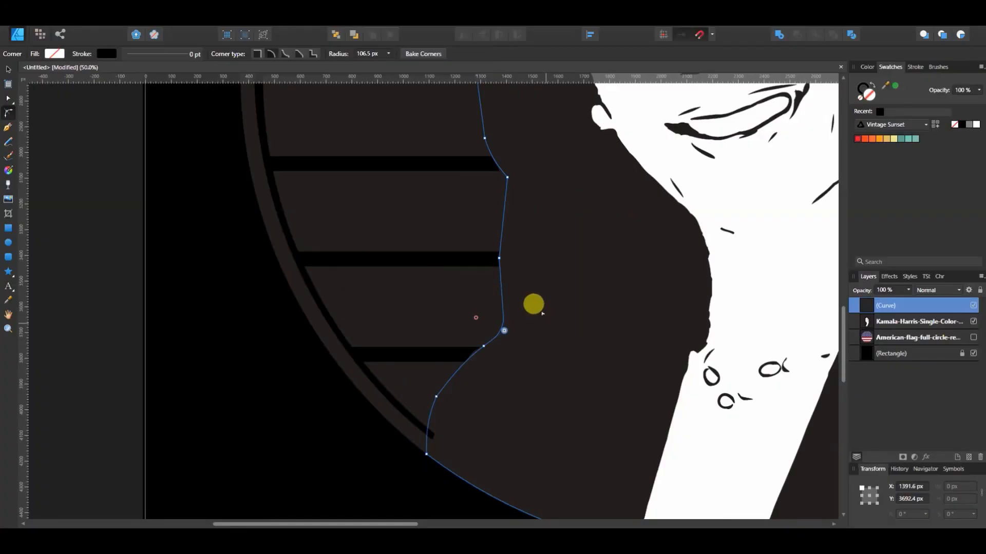
{"action": "scroll", "coordinate": [621, 169], "scroll_direction": "up", "scroll_amount": 2}
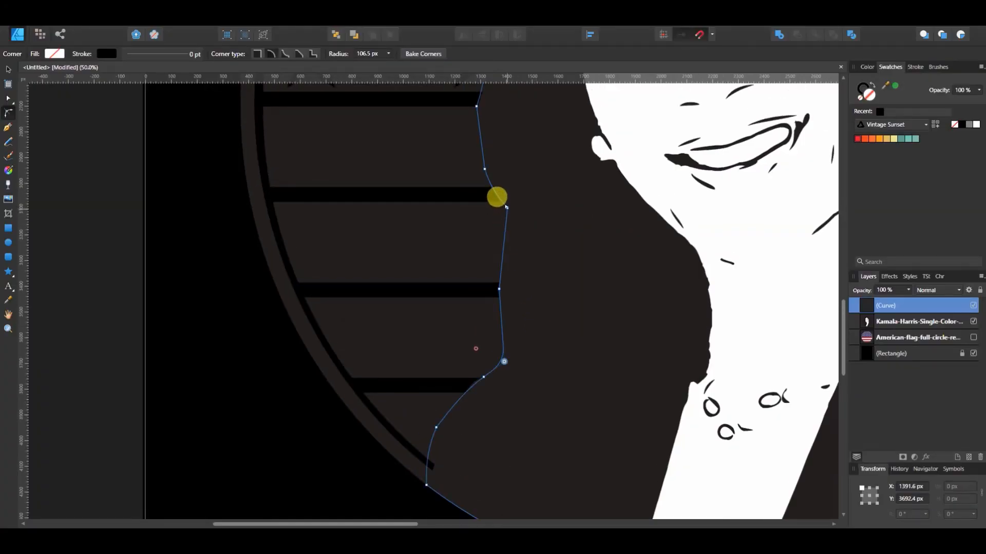
{"action": "left_click_drag", "start_coordinate": [507, 207], "coordinate": [487, 209]}
Round the left hair corner beside the top stripe, just below the stars, to a radius of about 108.9 px.
{"action": "scroll", "coordinate": [568, 248], "scroll_direction": "up", "scroll_amount": 5}
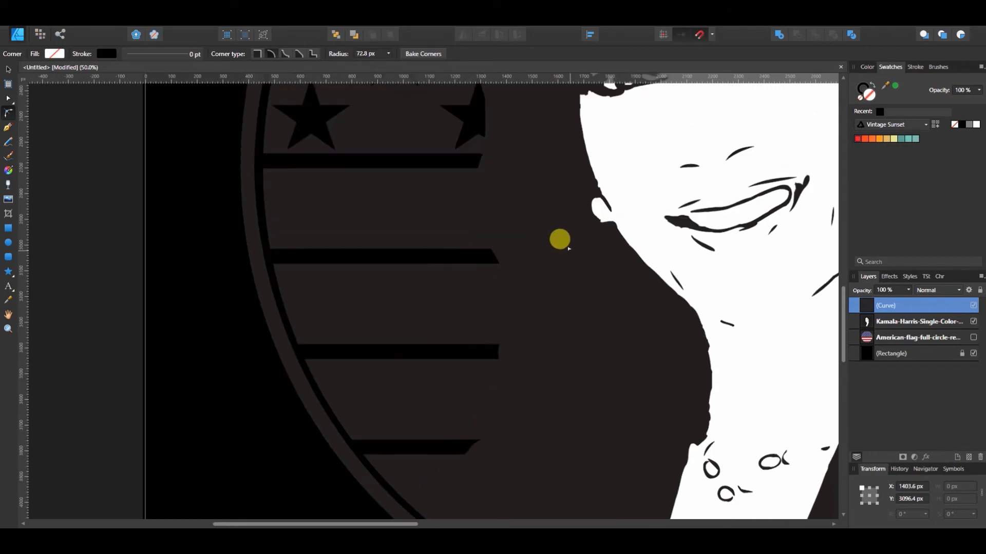
{"action": "scroll", "coordinate": [560, 239], "scroll_direction": "up", "scroll_amount": 2}
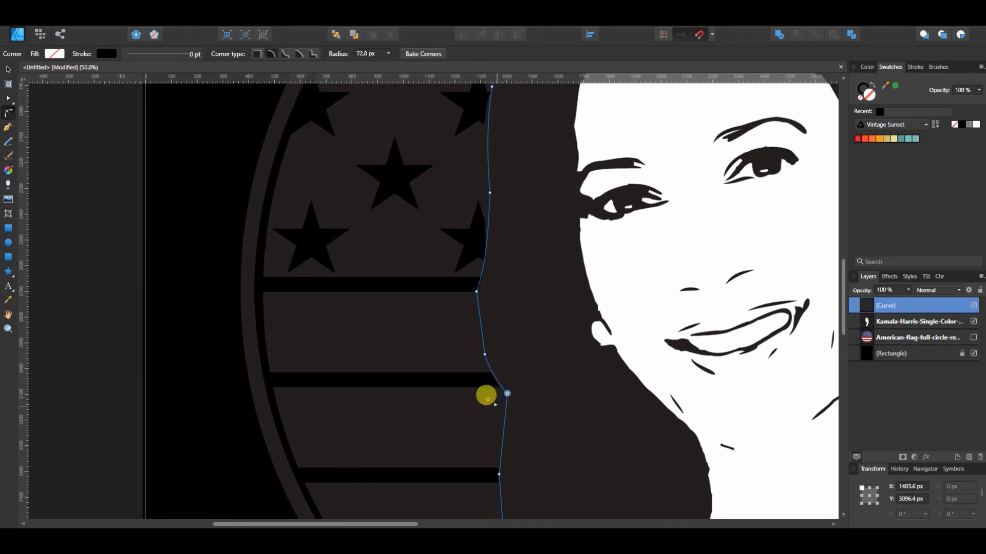
{"action": "left_click", "coordinate": [476, 291]}
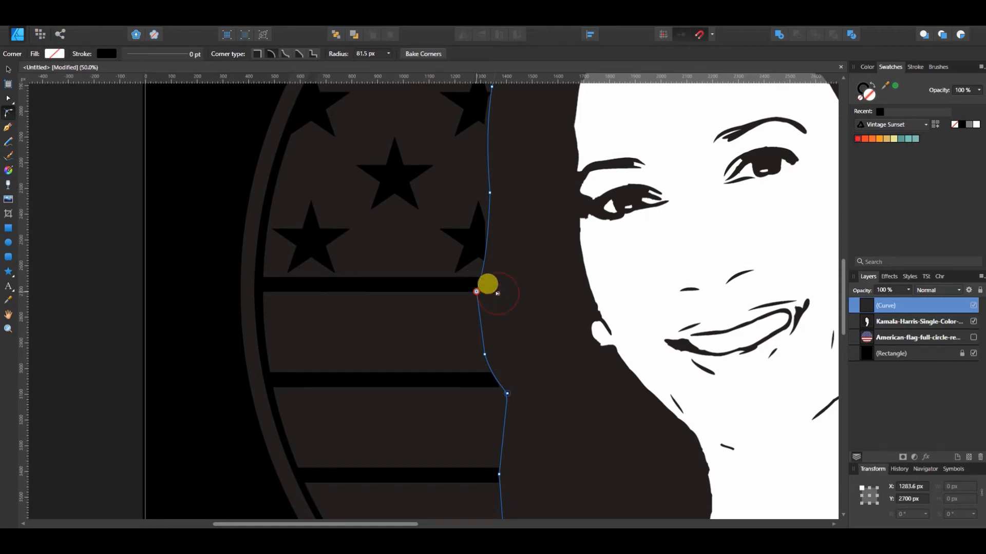
{"action": "left_click_drag", "start_coordinate": [501, 292], "coordinate": [504, 294]}
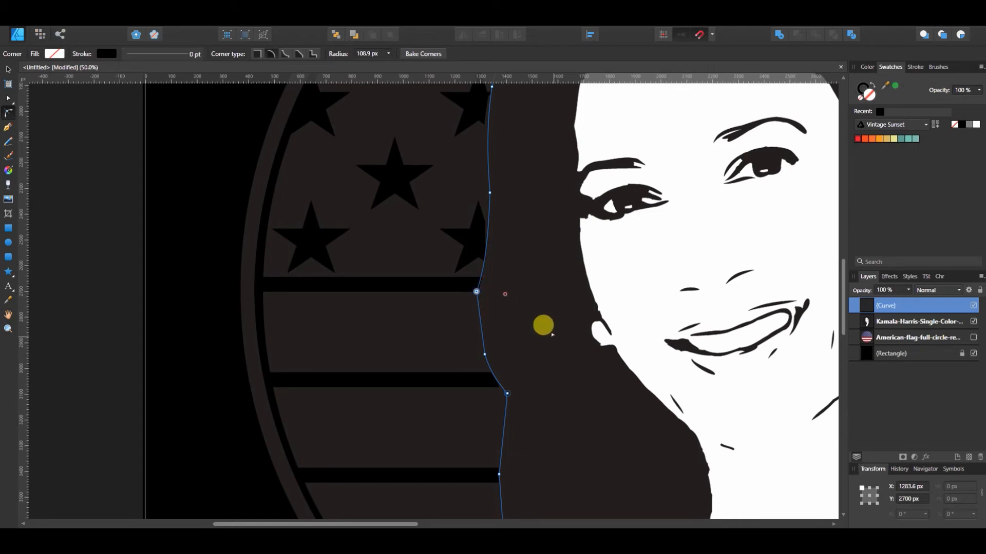
Round the upper-left hair corner to about 165.3 px and the two upper-right hair corners to about 151.2 px and 198.3 px.
{"action": "scroll", "coordinate": [549, 333], "scroll_direction": "up", "scroll_amount": 3}
{"action": "scroll", "coordinate": [543, 325], "scroll_direction": "up", "scroll_amount": 3}
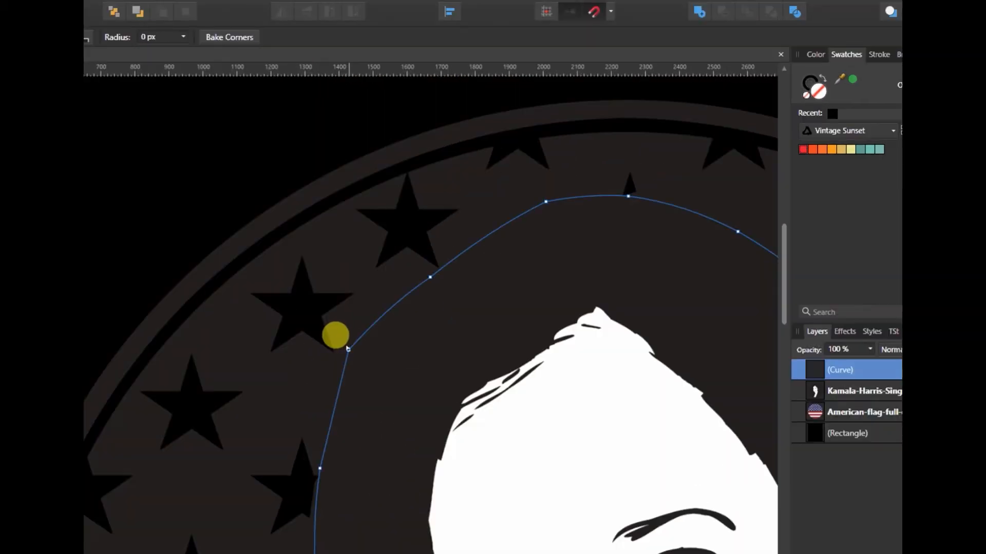
{"action": "left_click_drag", "start_coordinate": [348, 349], "coordinate": [401, 381]}
{"action": "scroll", "coordinate": [431, 532], "scroll_direction": "right", "scroll_amount": 10}
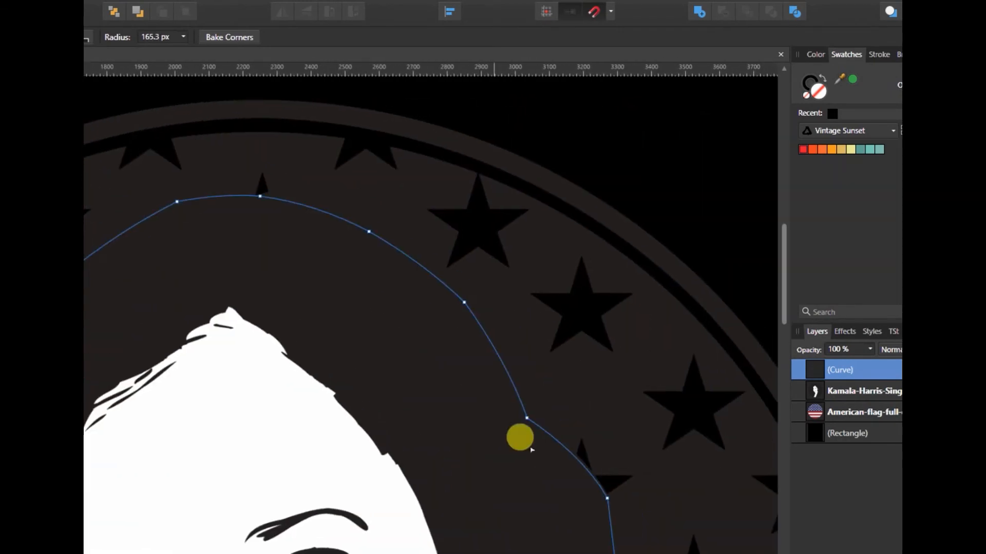
{"action": "left_click", "coordinate": [526, 417]}
{"action": "left_click_drag", "start_coordinate": [555, 402], "coordinate": [577, 396]}
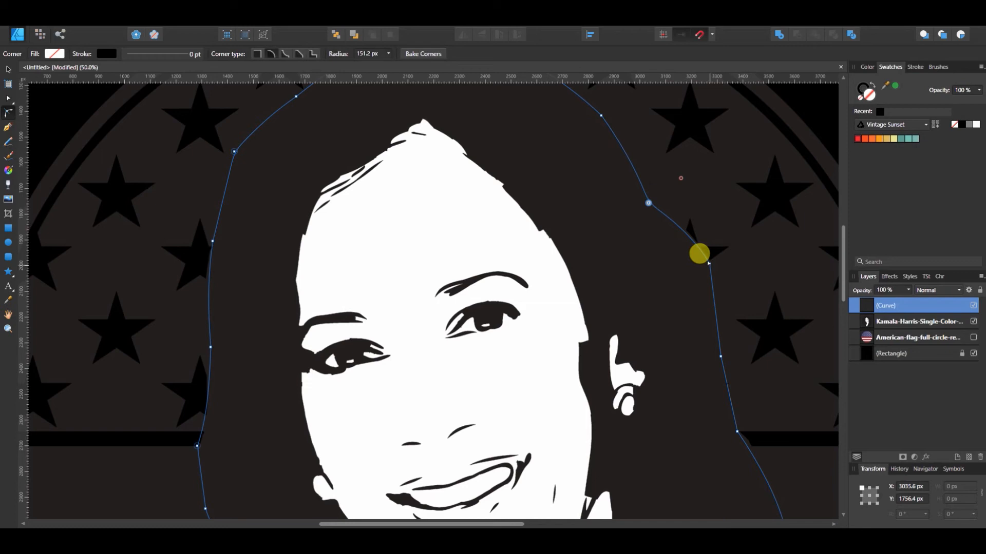
{"action": "left_click_drag", "start_coordinate": [700, 253], "coordinate": [660, 322]}
Round the right hair corner beside the top stripe and the corners on the right shoulder, the outer one to about 82 px.
{"action": "scroll", "coordinate": [662, 322], "scroll_direction": "down", "scroll_amount": 2}
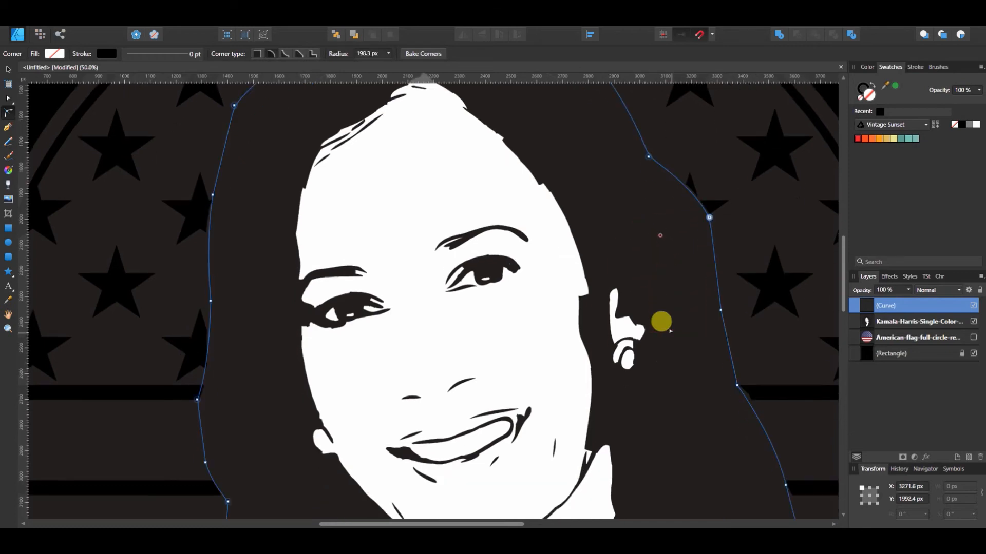
{"action": "scroll", "coordinate": [662, 322], "scroll_direction": "down", "scroll_amount": 2}
{"action": "left_click_drag", "start_coordinate": [523, 524], "coordinate": [637, 525]}
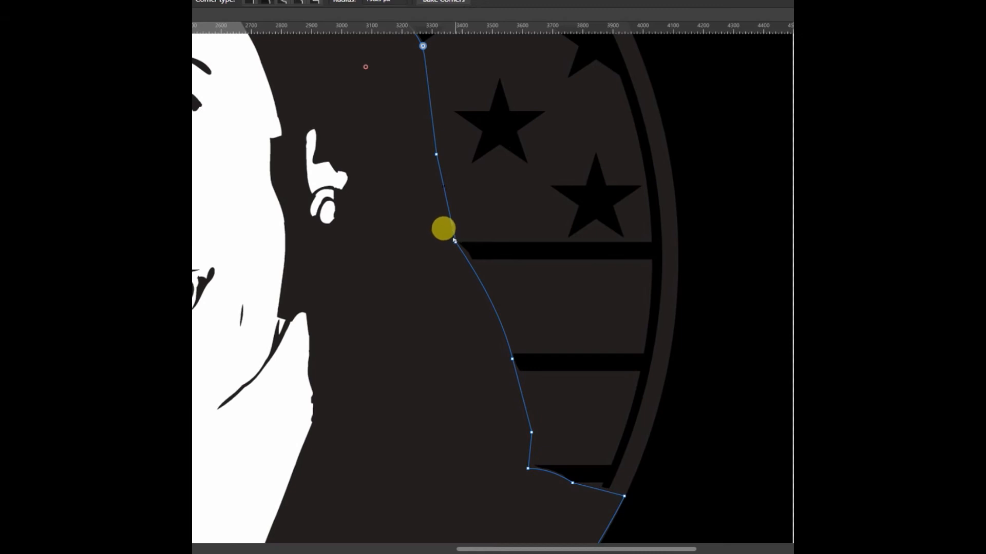
{"action": "left_click_drag", "start_coordinate": [455, 241], "coordinate": [504, 247]}
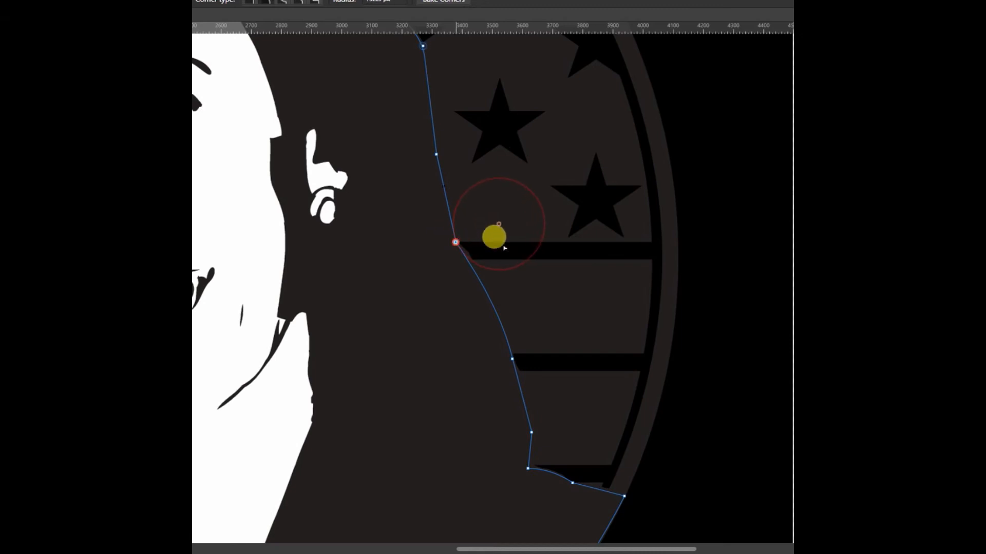
{"action": "scroll", "coordinate": [503, 246], "scroll_direction": "down", "scroll_amount": 2}
{"action": "left_click_drag", "start_coordinate": [531, 342], "coordinate": [583, 374]}
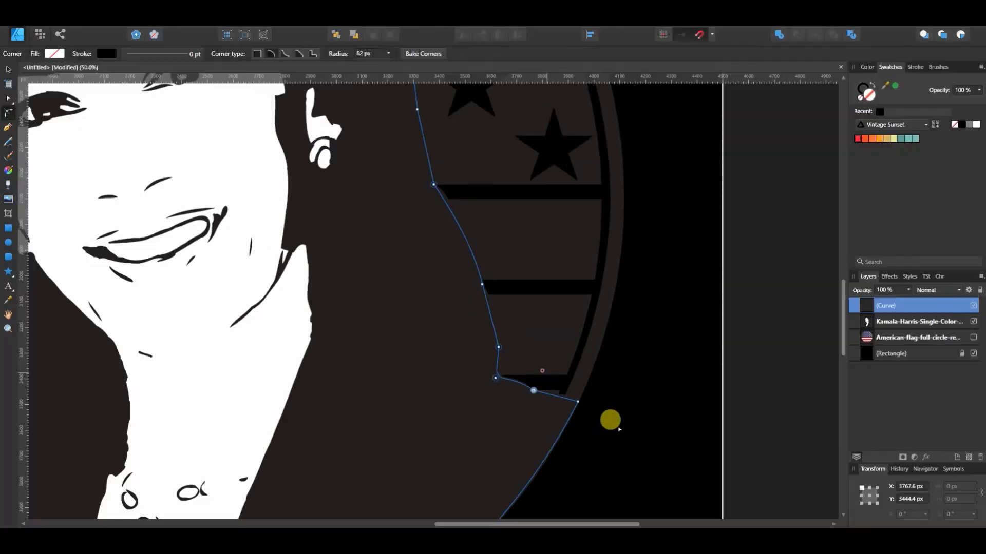
{"action": "scroll", "coordinate": [660, 427], "scroll_direction": "down", "scroll_amount": 2}
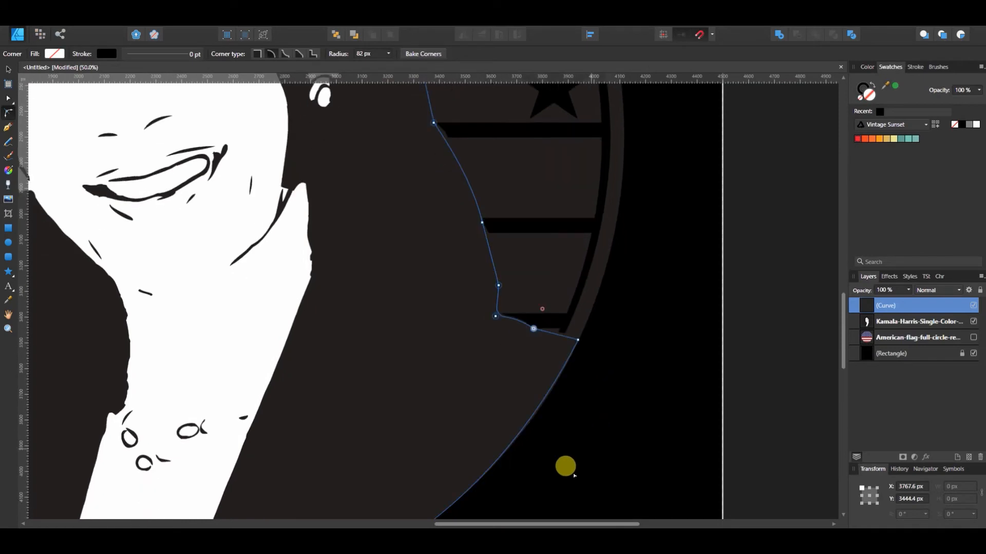
{"action": "left_click_drag", "start_coordinate": [561, 523], "coordinate": [422, 522]}
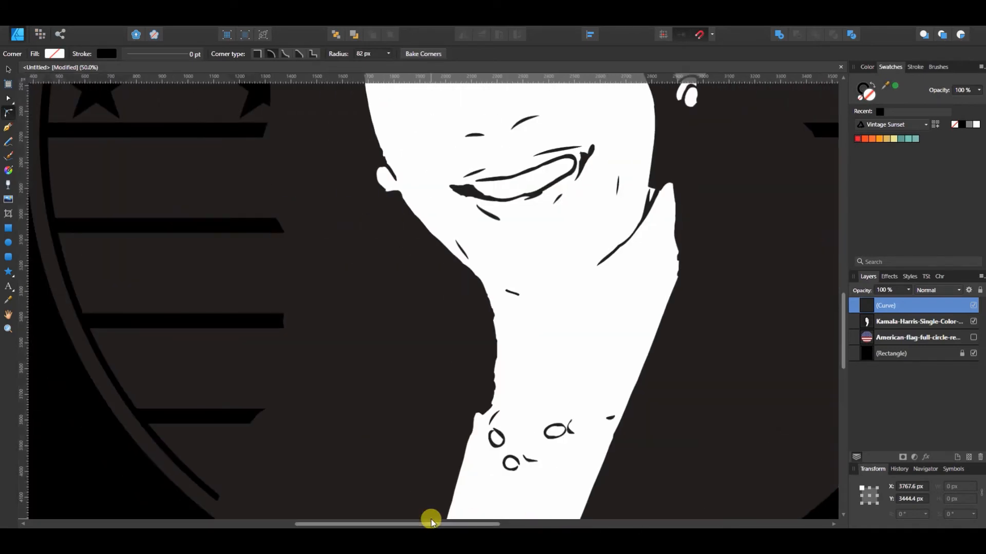
{"action": "key", "text": "ctrl+0"}
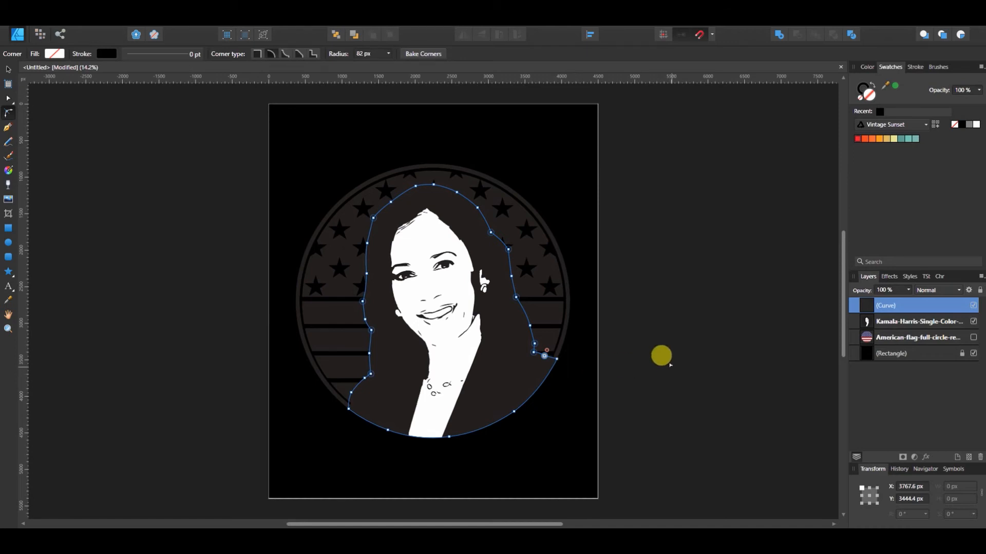
{"action": "left_click", "coordinate": [887, 326]}
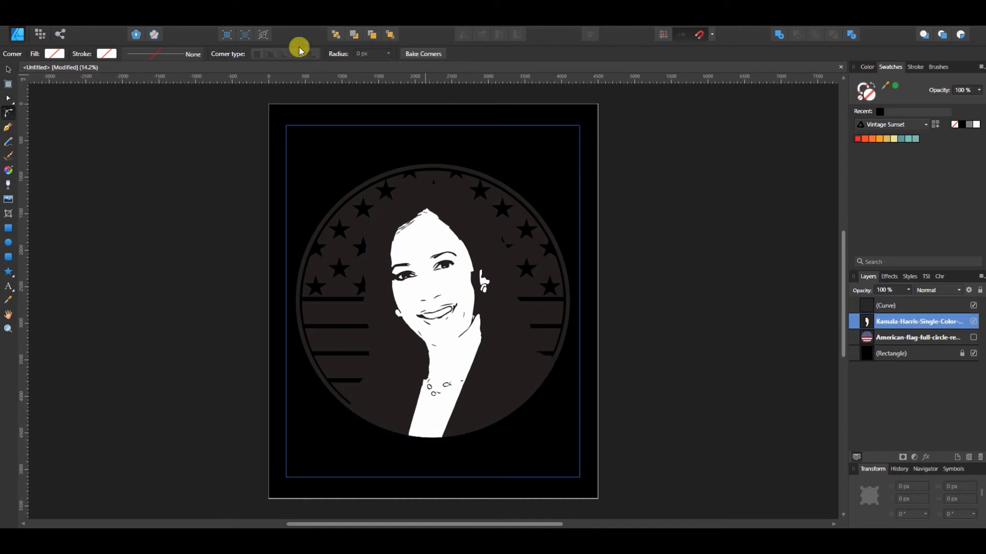
{"action": "left_click", "coordinate": [368, 34]}
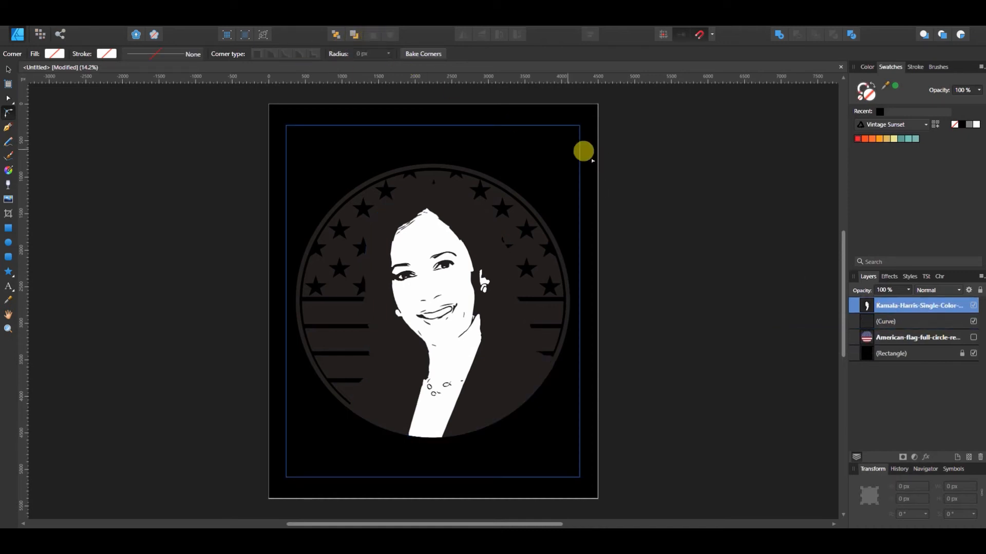
{"action": "left_click_drag", "start_coordinate": [896, 306], "coordinate": [876, 301]}
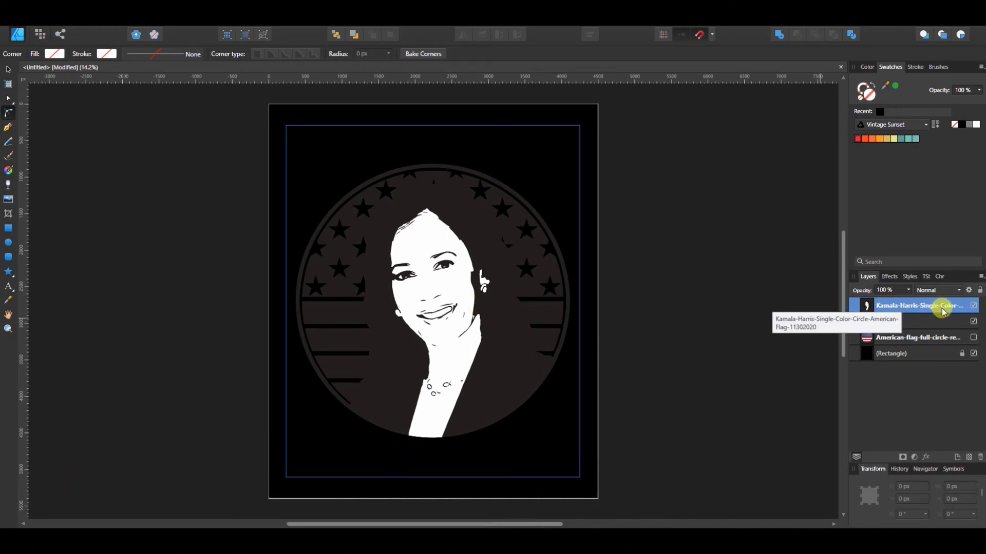
{"action": "left_click_drag", "start_coordinate": [900, 306], "coordinate": [838, 320]}
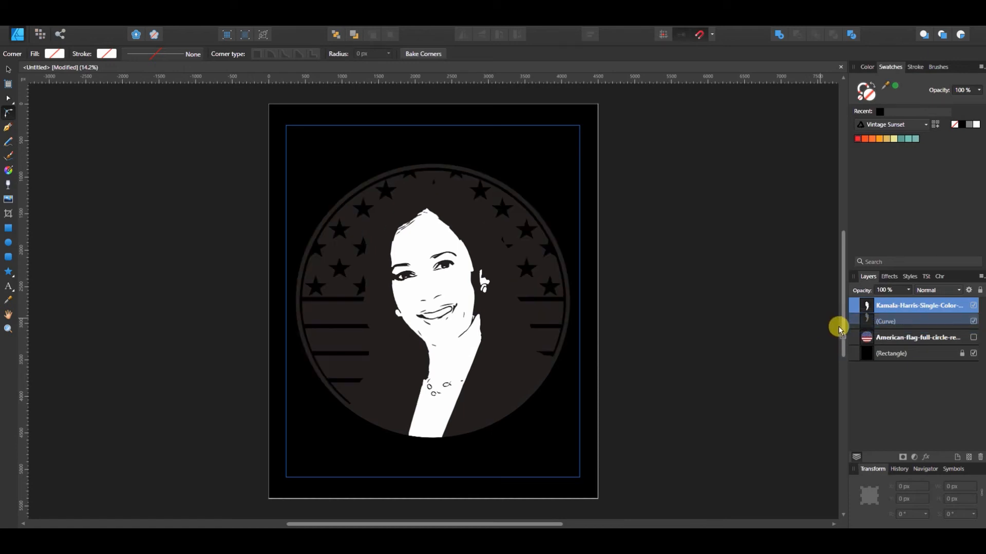
{"action": "left_click_drag", "start_coordinate": [838, 339], "coordinate": [844, 341]}
{"action": "left_click_drag", "start_coordinate": [889, 312], "coordinate": [857, 334]}
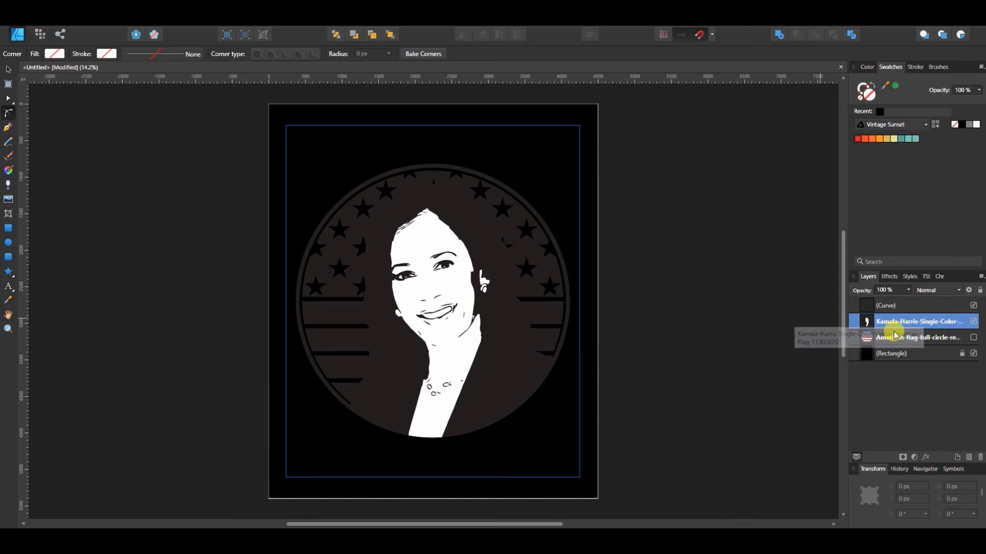
Clip the portrait artwork to the silhouette by nesting its layer inside the curve, and hide the black background rectangle.
{"action": "left_click_drag", "start_coordinate": [892, 324], "coordinate": [914, 314]}
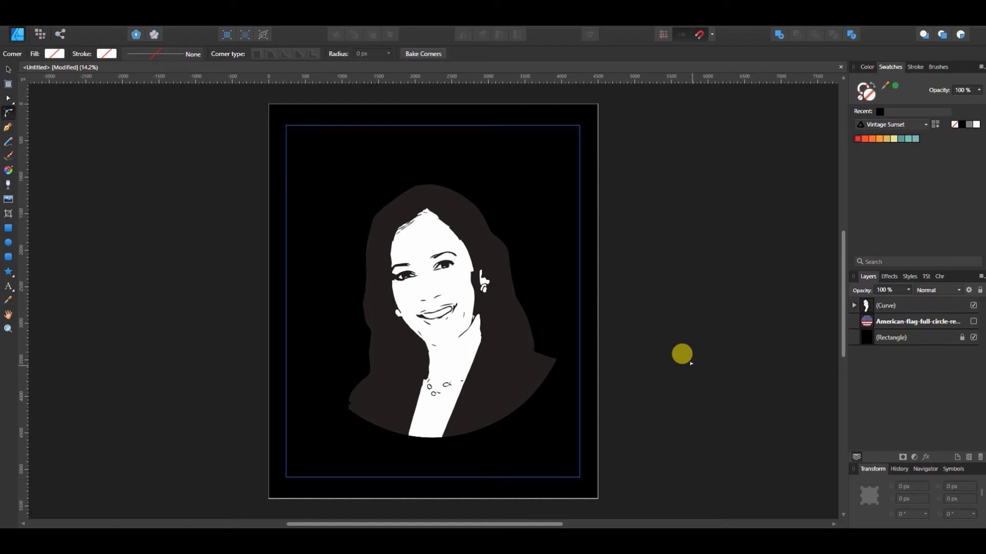
{"action": "left_click", "coordinate": [973, 338]}
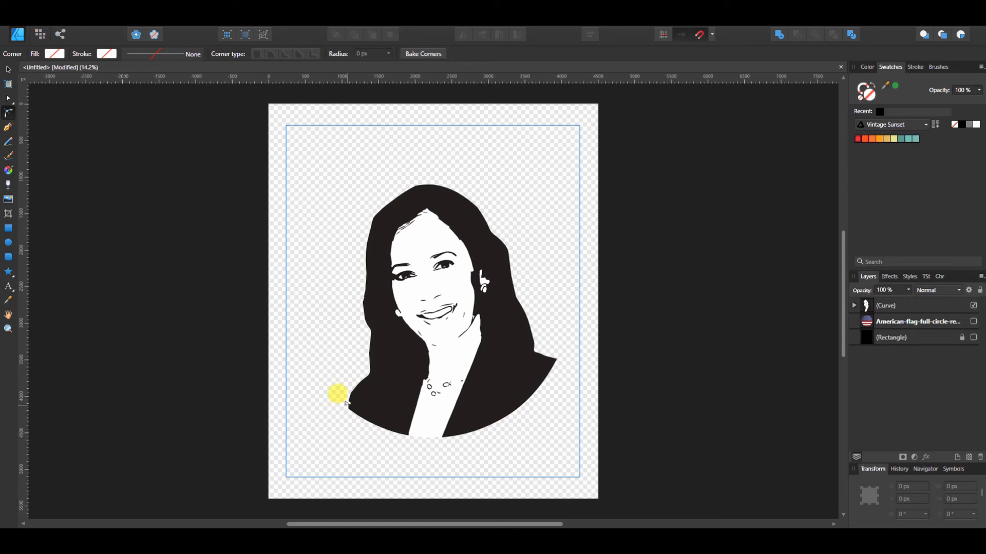
{"action": "left_click", "coordinate": [855, 305]}
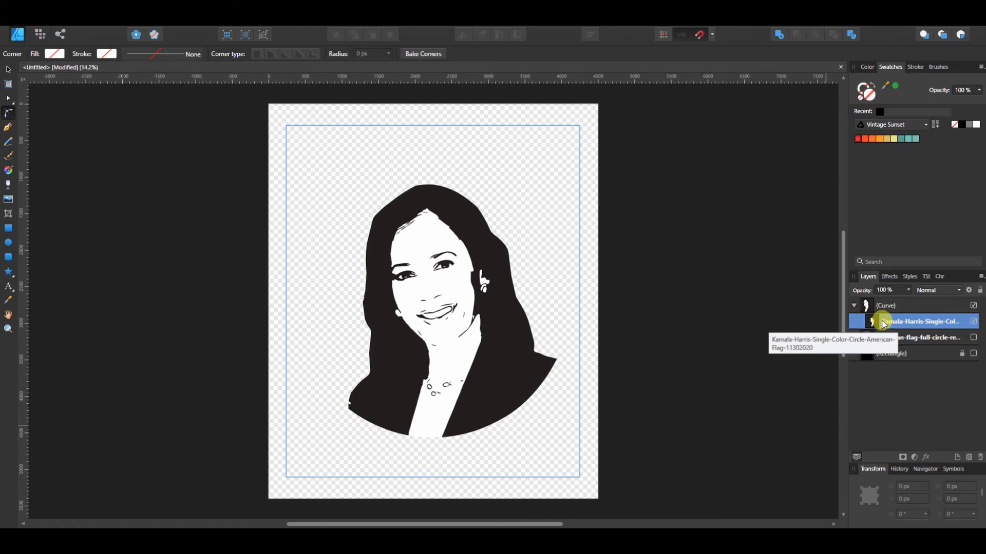
{"action": "left_click", "coordinate": [854, 306]}
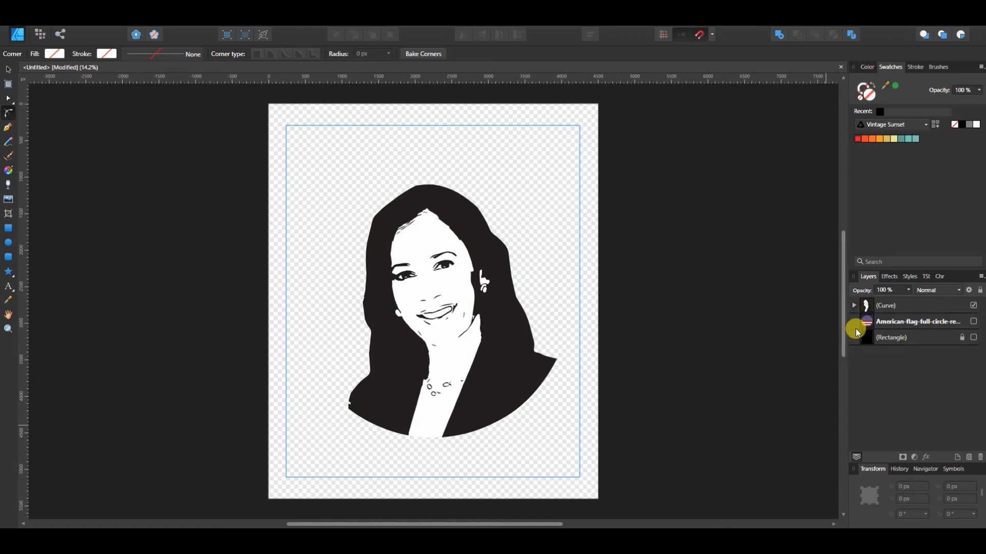
Make the coloured American flag circle layer visible behind the clipped portrait.
{"action": "left_click", "coordinate": [913, 324]}
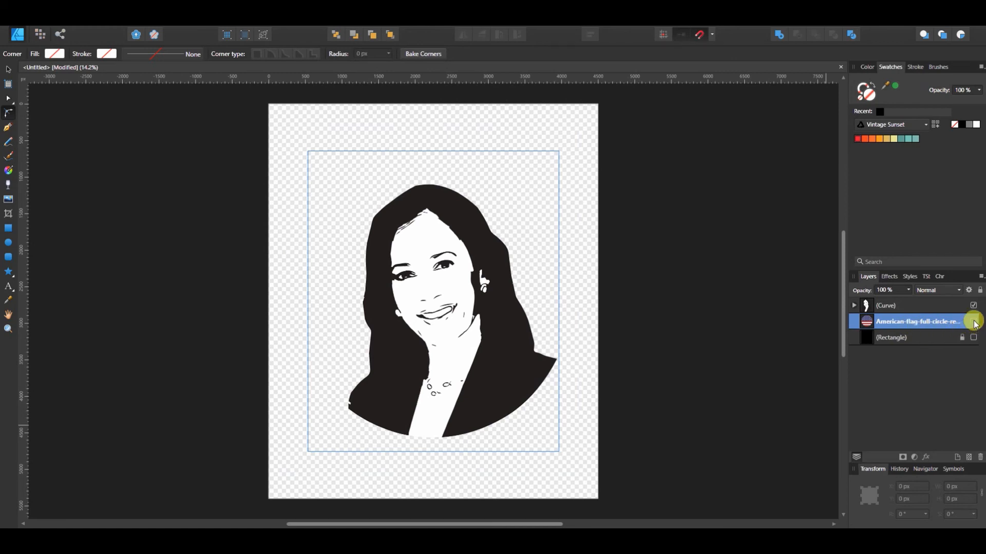
{"action": "left_click", "coordinate": [973, 321]}
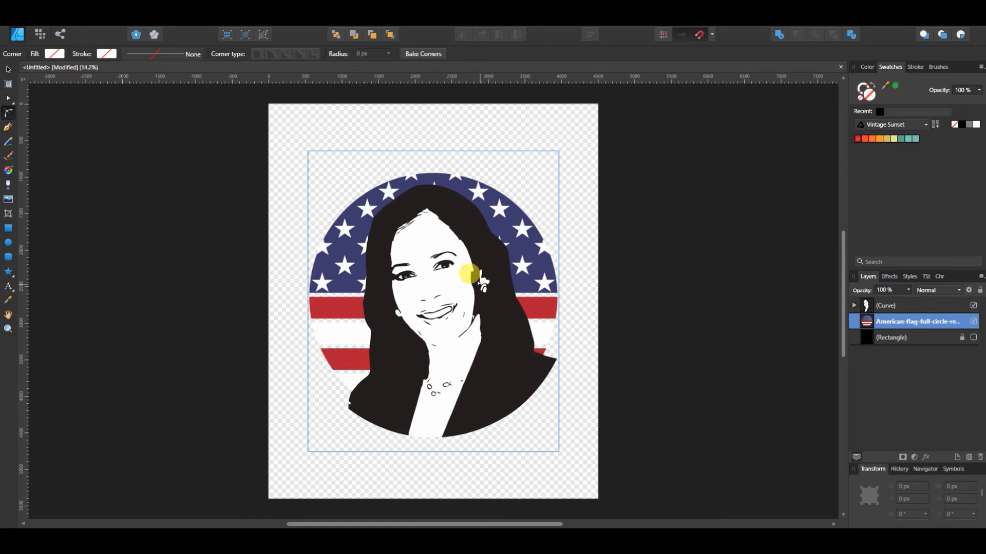
Scale the clipped portrait down to about 2371.5 by 2883.9 px and position it over the lower middle of the flag circle.
{"action": "left_click", "coordinate": [891, 306]}
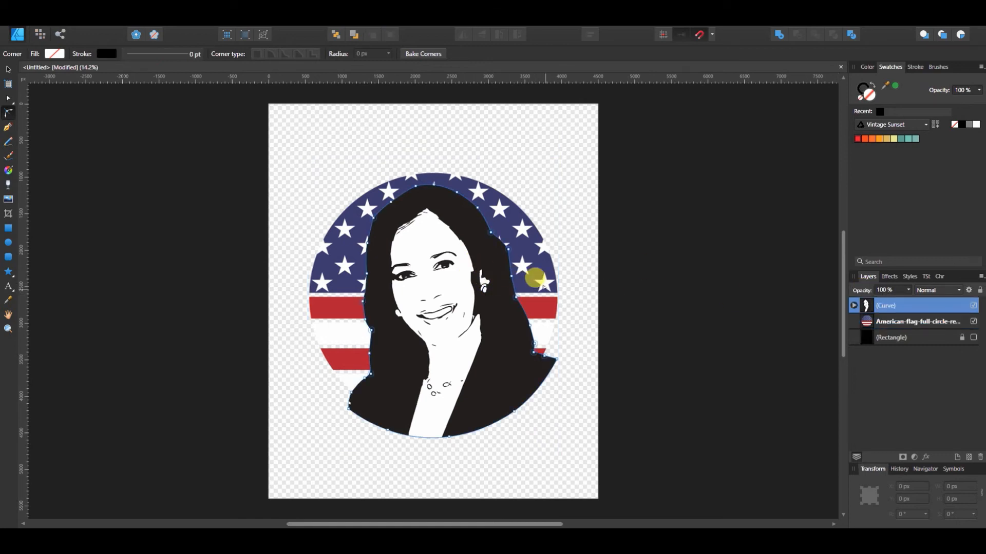
{"action": "left_click", "coordinate": [8, 69]}
{"action": "left_click_drag", "start_coordinate": [430, 246], "coordinate": [450, 274]}
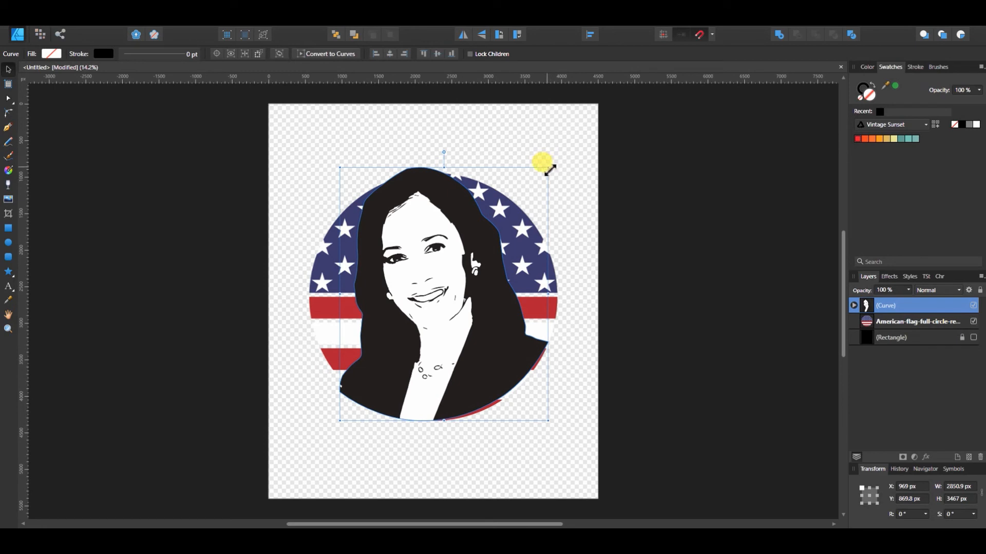
{"action": "left_click_drag", "start_coordinate": [548, 169], "coordinate": [510, 202]}
{"action": "left_click_drag", "start_coordinate": [418, 260], "coordinate": [437, 271]}
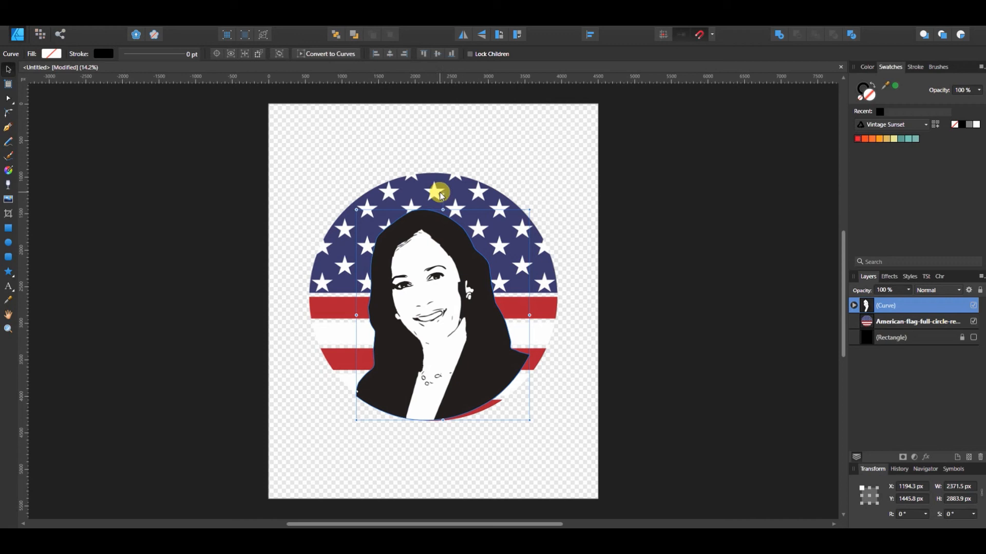
Rotate the portrait to about -7.7° and realign it with the circle's lower rim, then show the black background rectangle again.
{"action": "left_click_drag", "start_coordinate": [444, 199], "coordinate": [456, 198]}
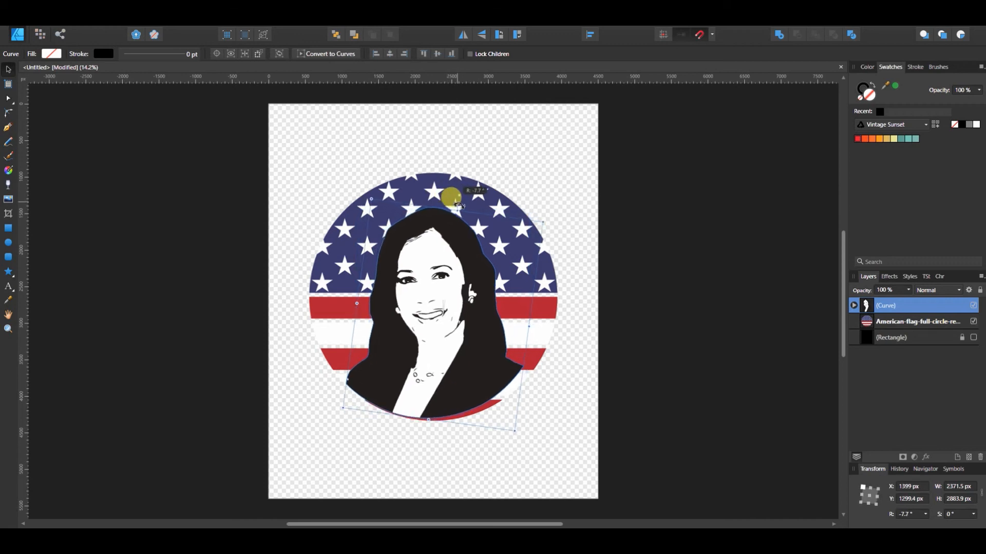
{"action": "mouse_move", "coordinate": [449, 308]}
{"action": "left_mouse_down"}
{"action": "mouse_move", "coordinate": [430, 304]}
{"action": "mouse_move", "coordinate": [456, 312]}
{"action": "left_mouse_up"}
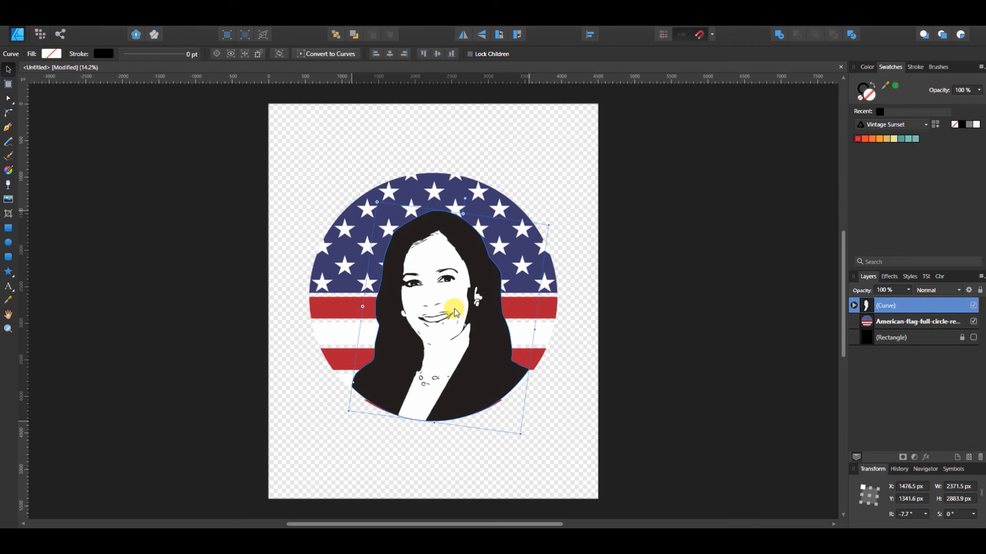
{"action": "left_click", "coordinate": [974, 338]}
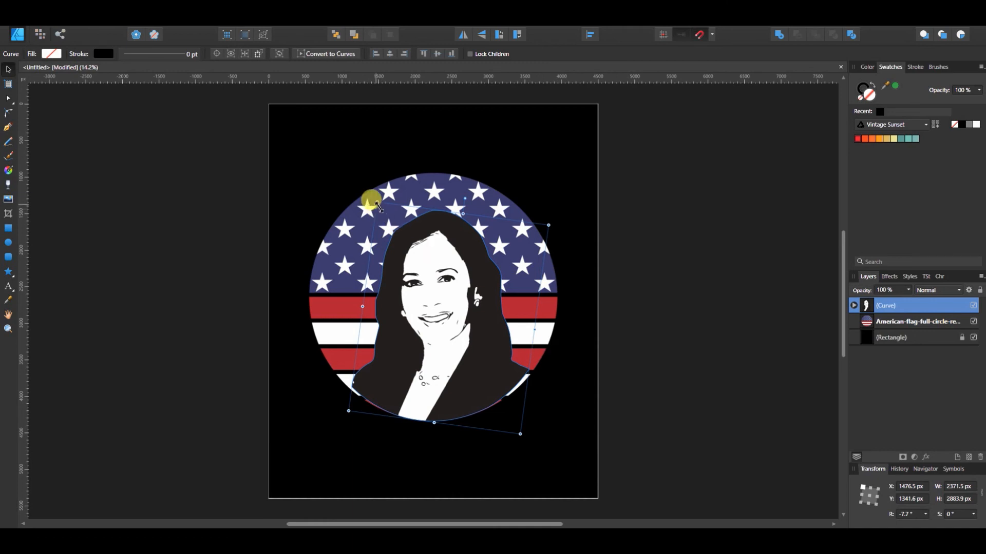
Enlarge the portrait to about 2522.3 by 3067.4 px and move it slightly up against the flag circle's lower rim.
{"action": "left_click_drag", "start_coordinate": [376, 203], "coordinate": [370, 191]}
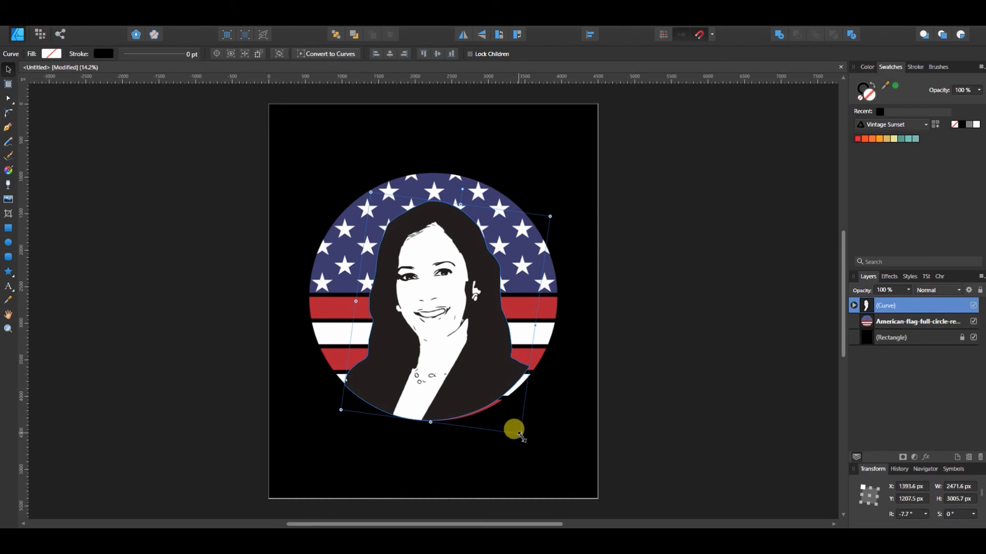
{"action": "left_click_drag", "start_coordinate": [519, 435], "coordinate": [523, 439]}
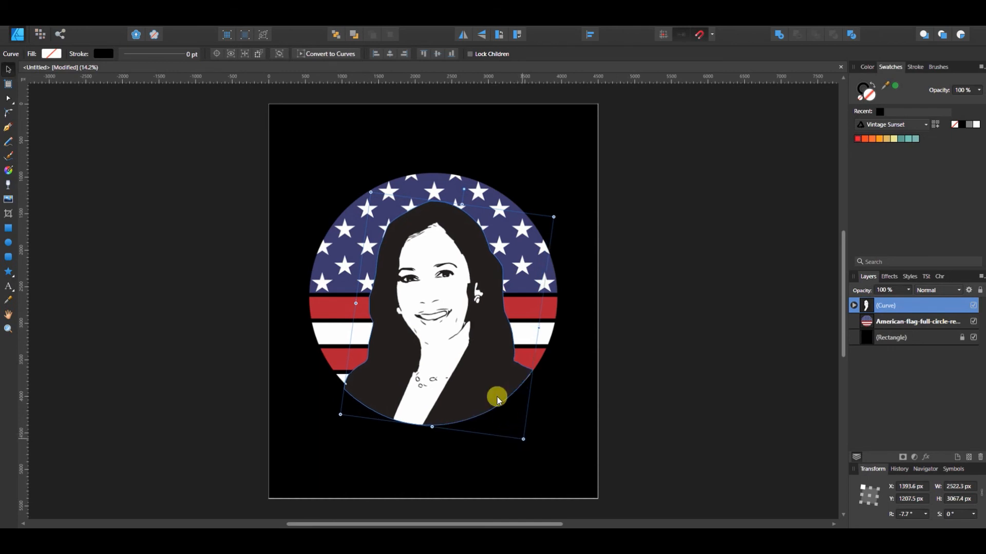
{"action": "left_click_drag", "start_coordinate": [454, 352], "coordinate": [452, 347]}
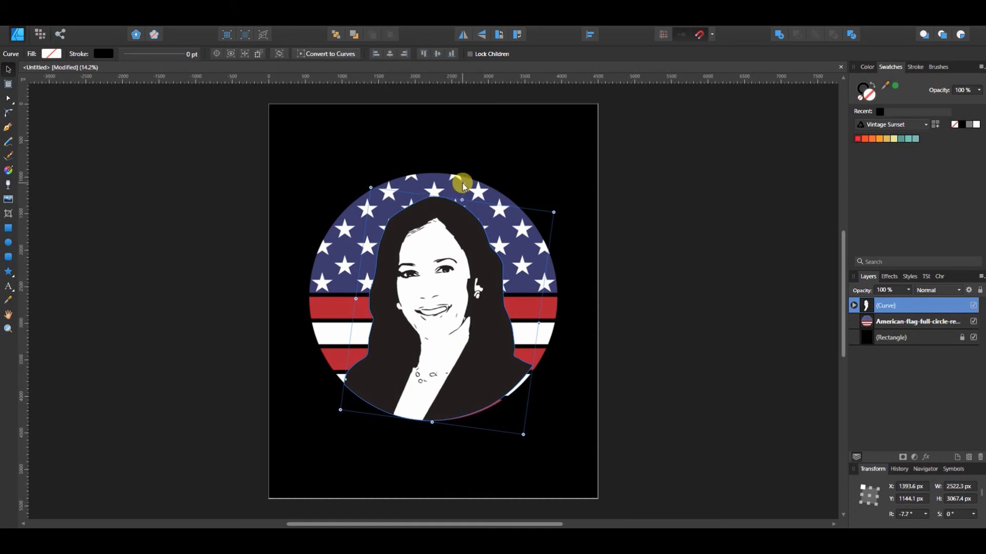
Adjust the portrait's rotation to about -8.9° and its width to about 2559.1 px, fitting its lower edge to the flag circle's rim.
{"action": "left_click_drag", "start_coordinate": [464, 186], "coordinate": [472, 194]}
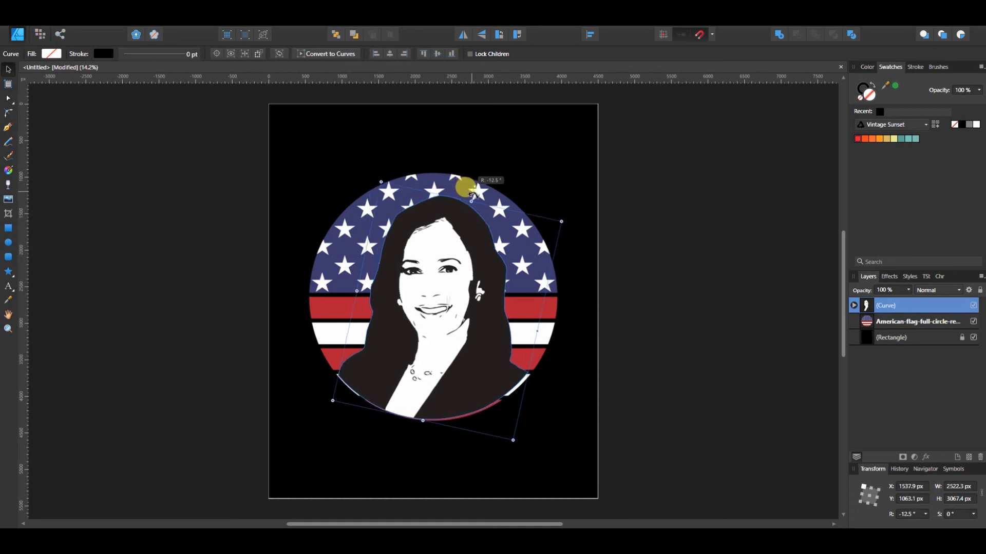
{"action": "left_click_drag", "start_coordinate": [433, 314], "coordinate": [433, 314]}
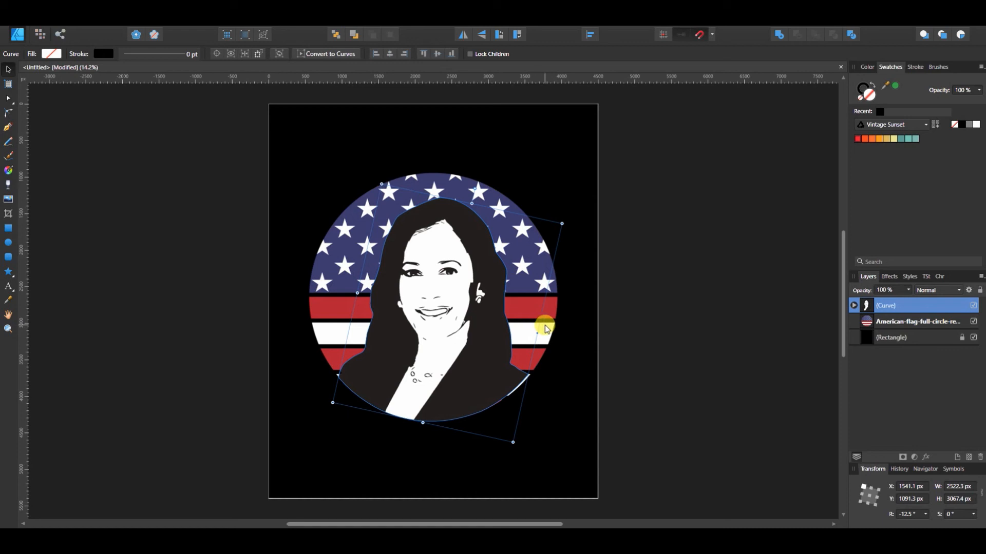
{"action": "left_click_drag", "start_coordinate": [540, 335], "coordinate": [540, 335]}
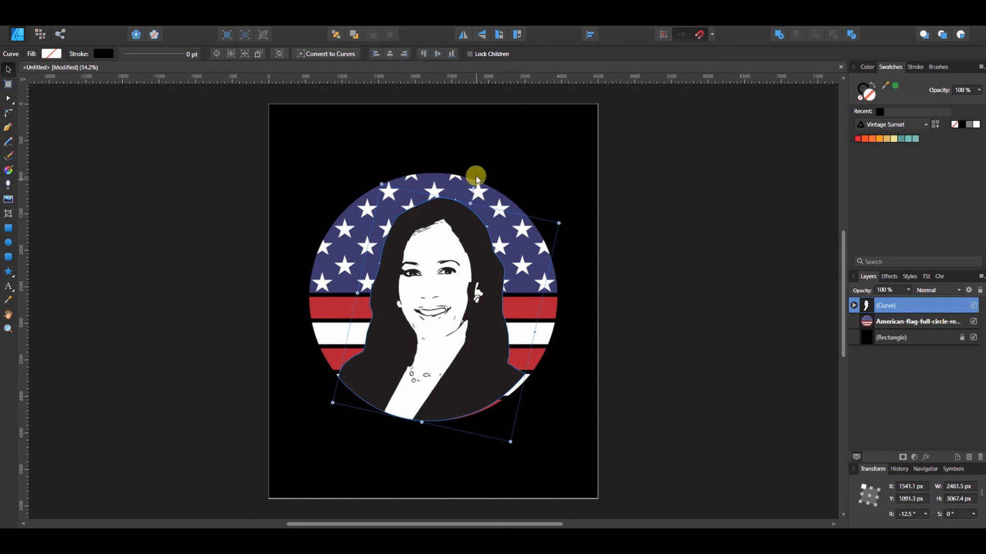
{"action": "left_click_drag", "start_coordinate": [475, 182], "coordinate": [469, 186]}
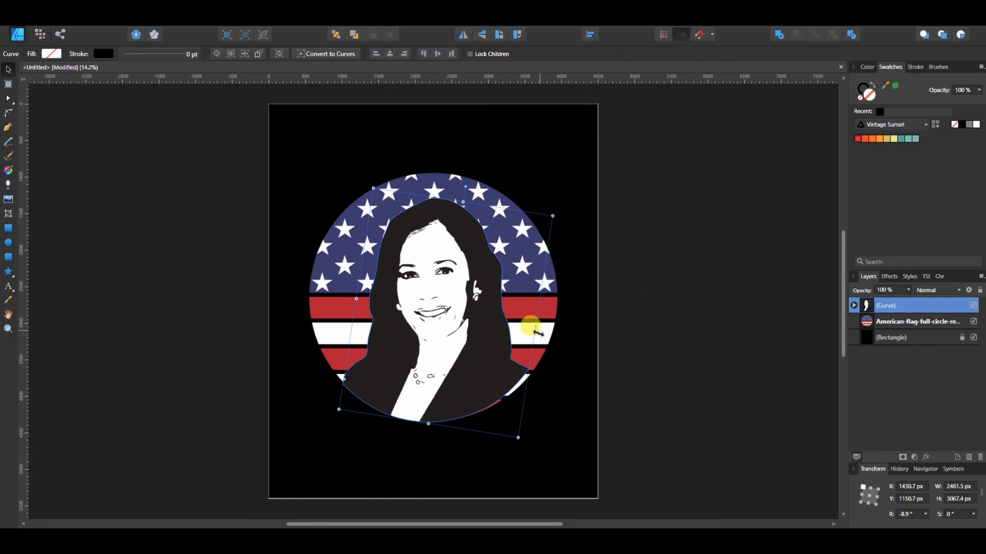
{"action": "left_click_drag", "start_coordinate": [537, 331], "coordinate": [543, 333]}
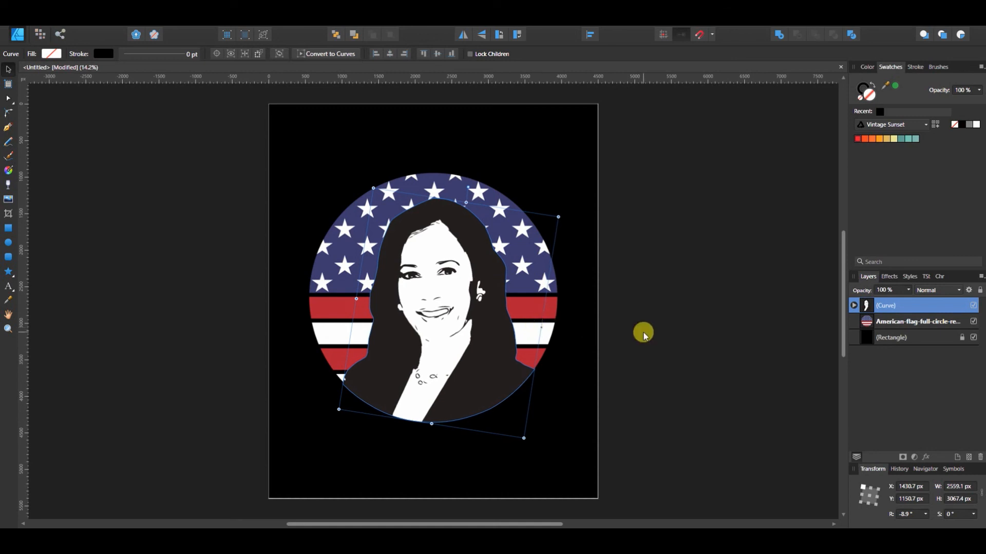
{"action": "left_click", "coordinate": [666, 318]}
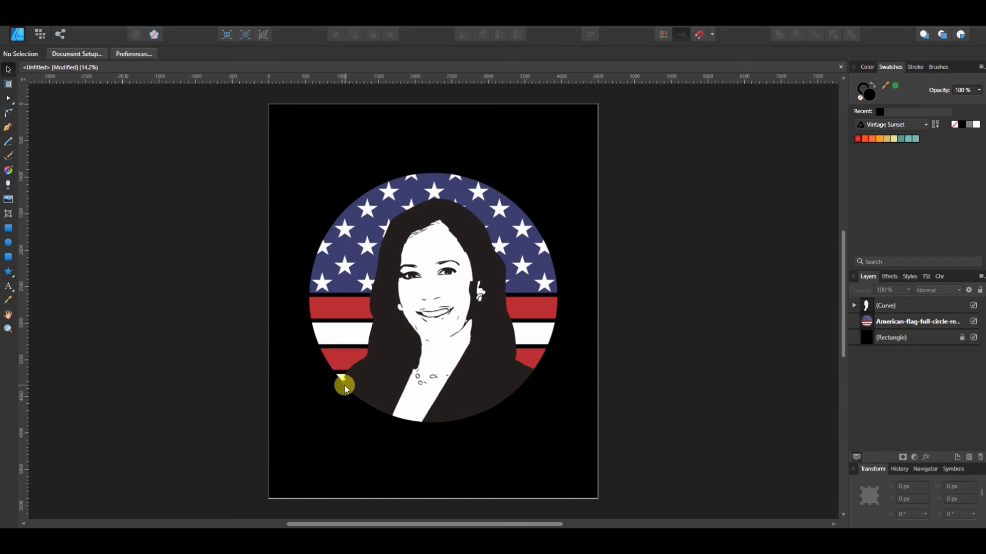
Draw a small ellipse of about 108 by 122 px and place it over the white notch at the portrait's shoulder edge.
{"action": "scroll", "coordinate": [296, 383], "scroll_direction": "down", "scroll_amount": 1}
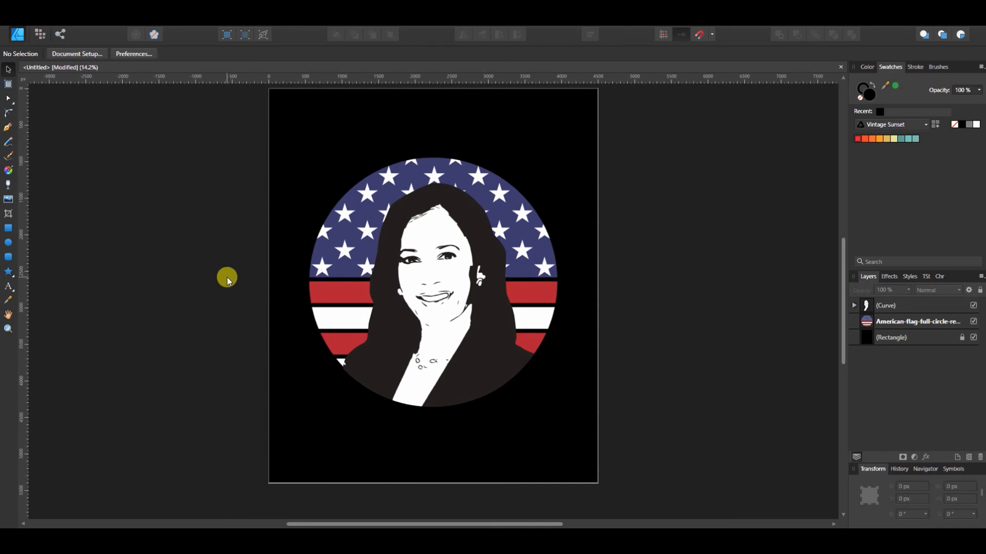
{"action": "key", "text": "ctrl+equal"}
{"action": "key", "text": "ctrl+equal"}
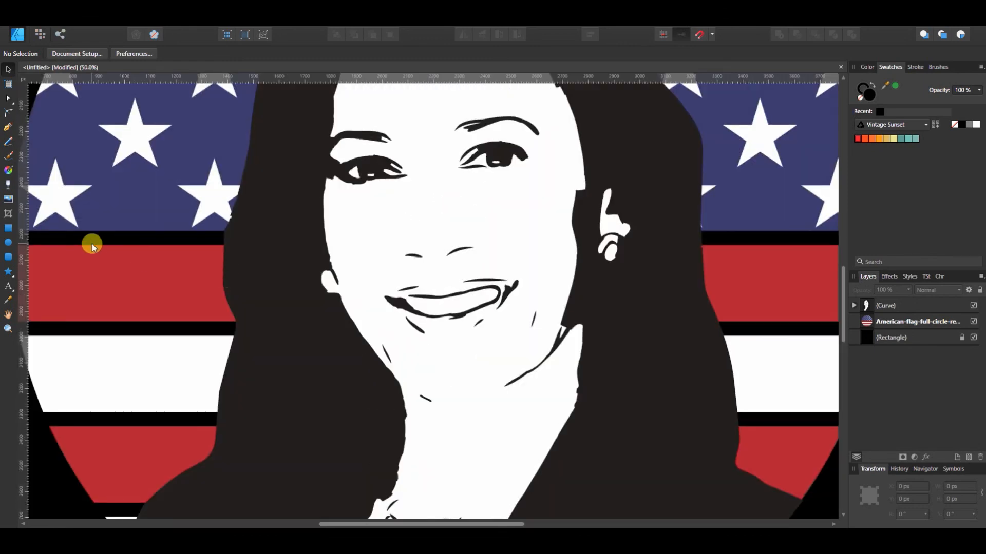
{"action": "scroll", "coordinate": [91, 244], "scroll_direction": "down", "scroll_amount": 5}
{"action": "scroll", "coordinate": [92, 244], "scroll_direction": "down", "scroll_amount": 1}
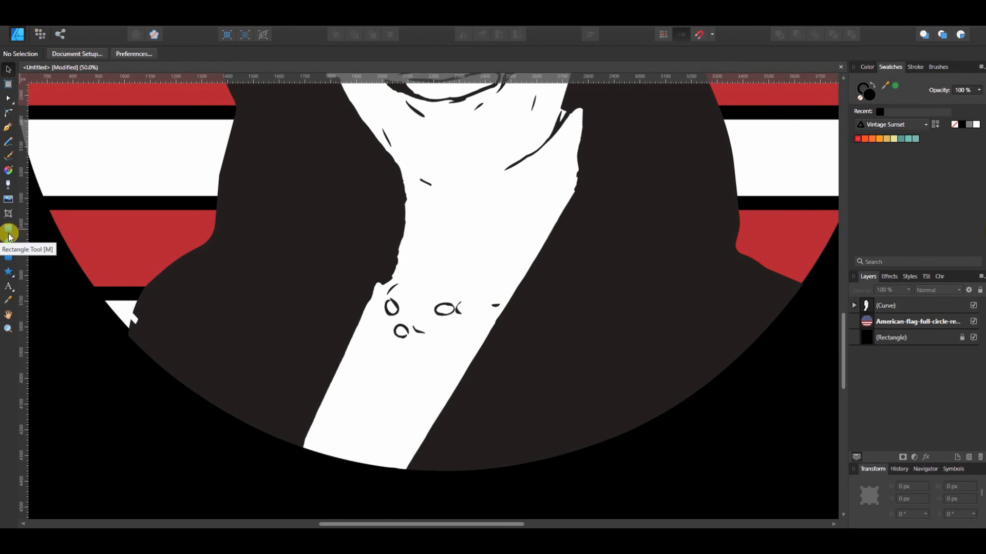
{"action": "left_click", "coordinate": [9, 243]}
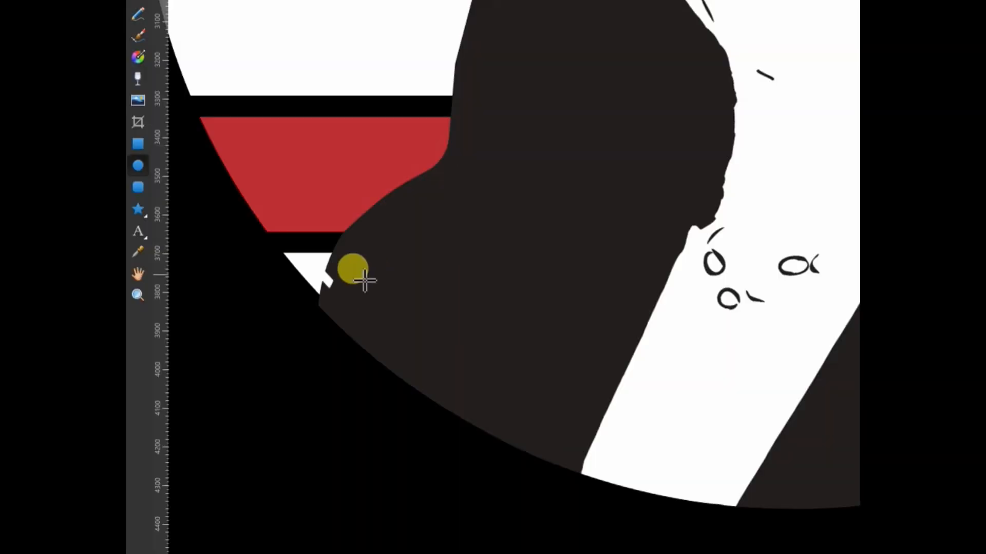
{"action": "left_click_drag", "start_coordinate": [364, 280], "coordinate": [404, 327]}
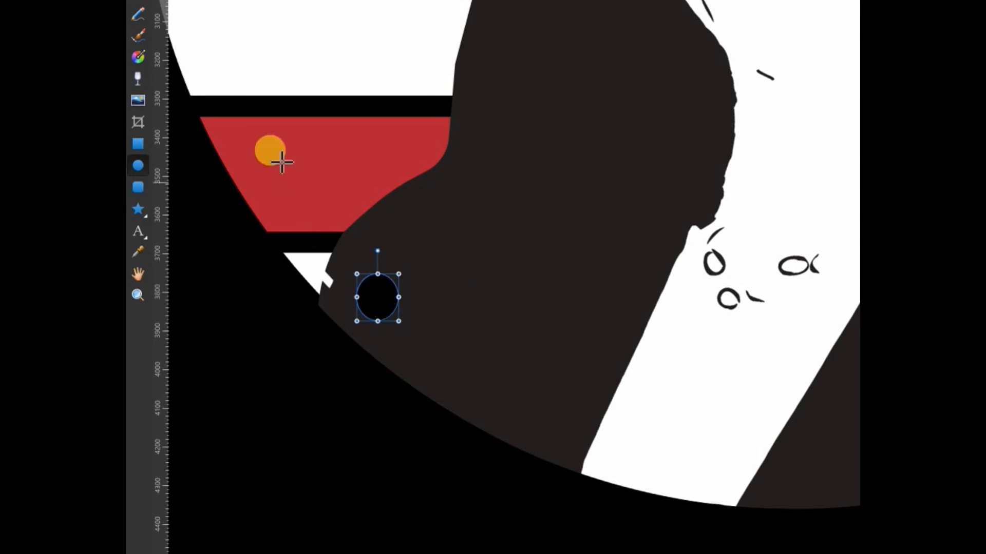
{"action": "key", "text": "v"}
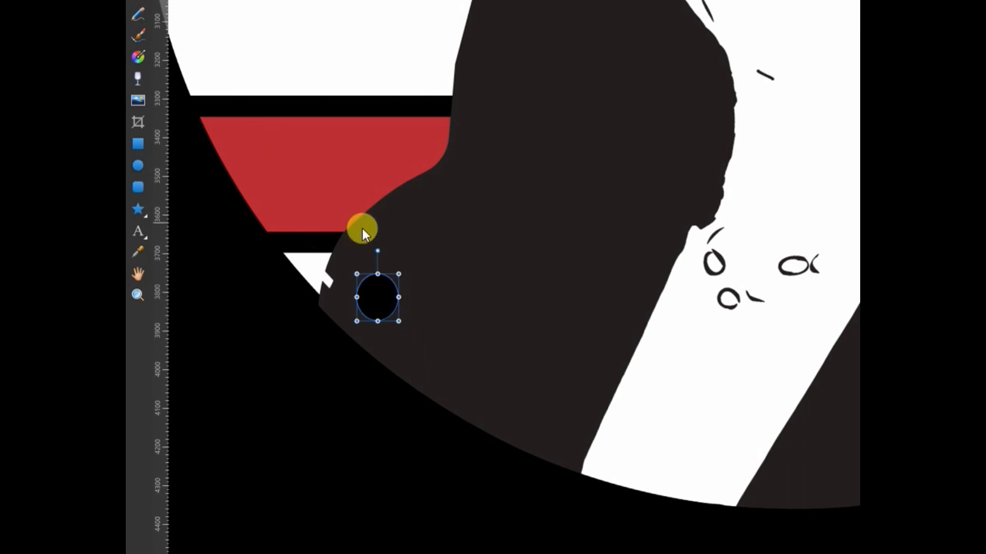
{"action": "left_click_drag", "start_coordinate": [380, 288], "coordinate": [344, 271]}
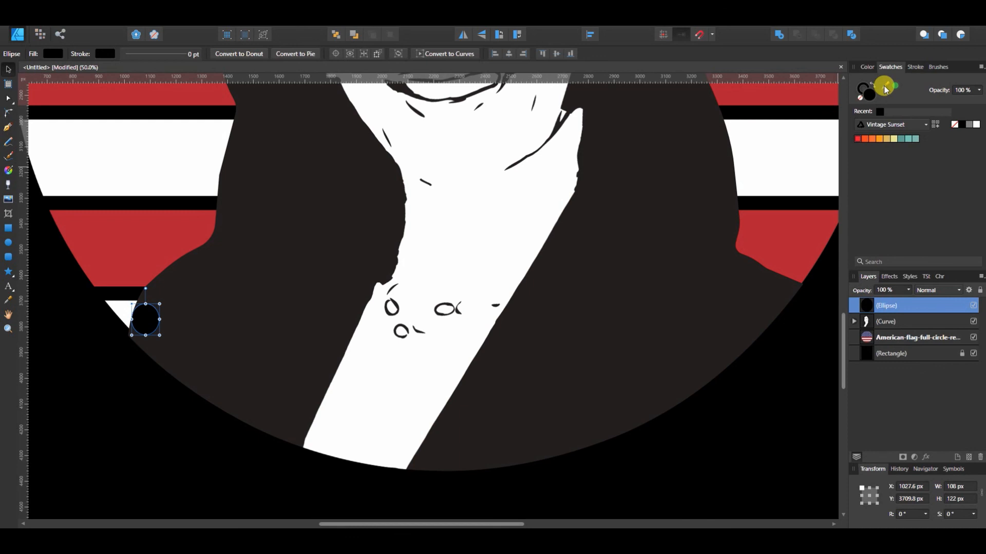
Sample the portrait's dark clothing colour, apply it as the small ellipse's fill, and clear the selection.
{"action": "left_click_drag", "start_coordinate": [884, 89], "coordinate": [680, 255]}
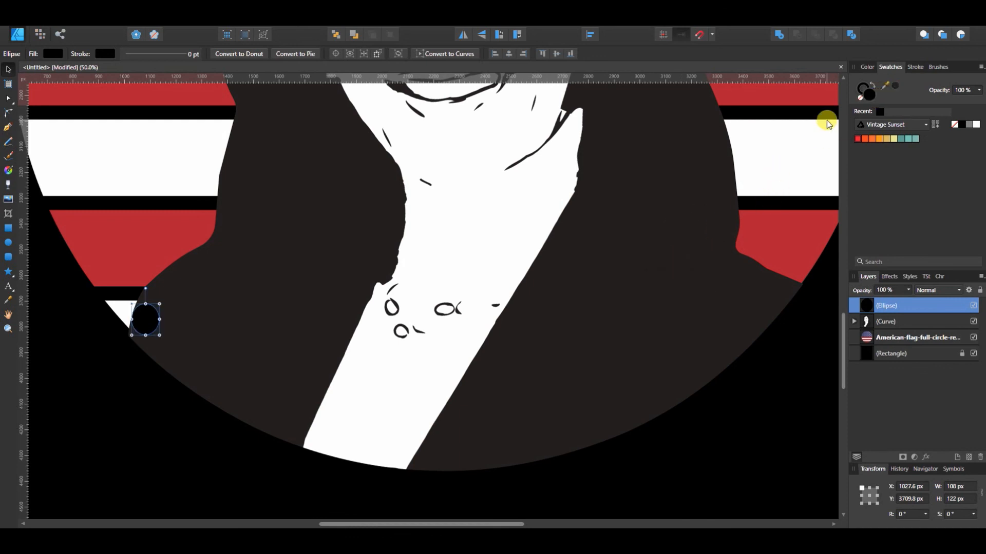
{"action": "left_click", "coordinate": [895, 88]}
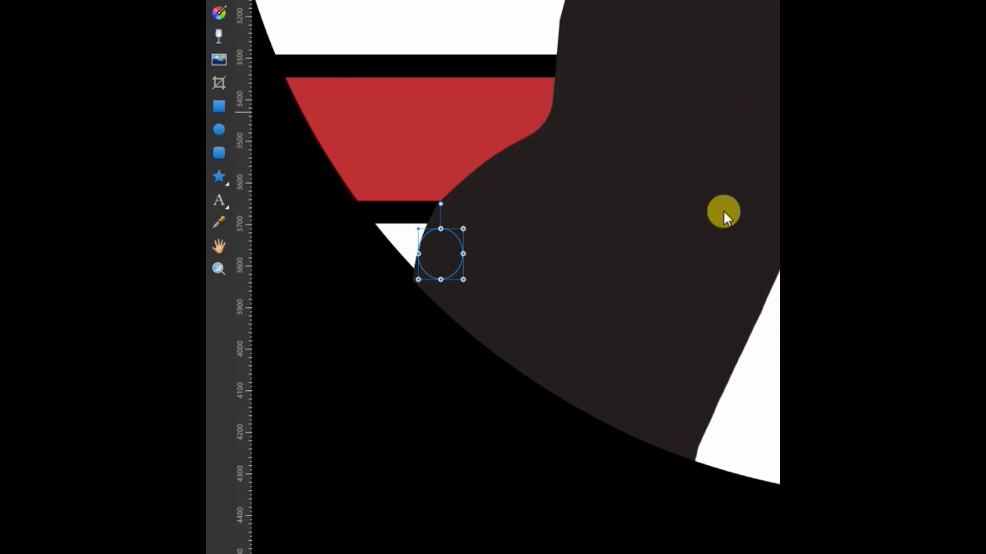
{"action": "left_click", "coordinate": [709, 212]}
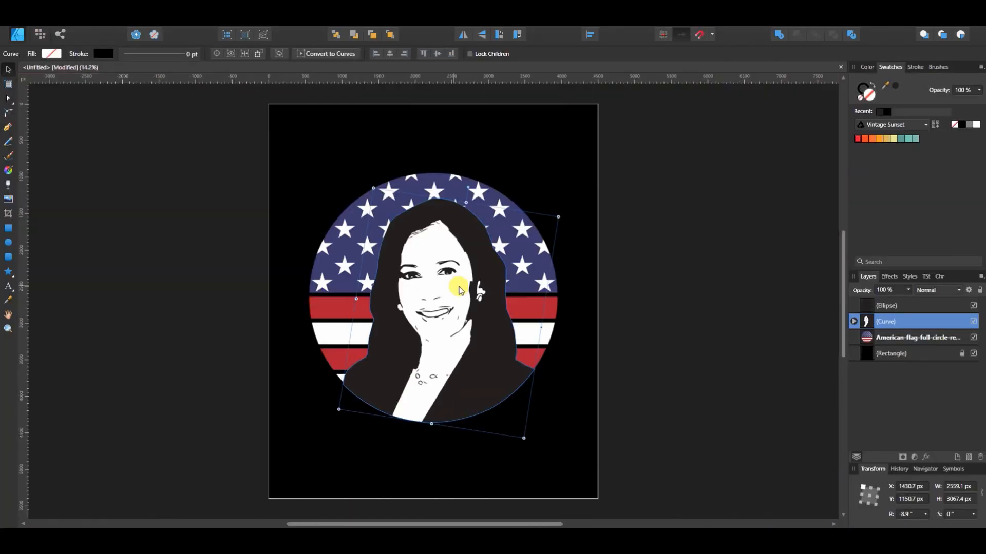
{"action": "left_click", "coordinate": [708, 296]}
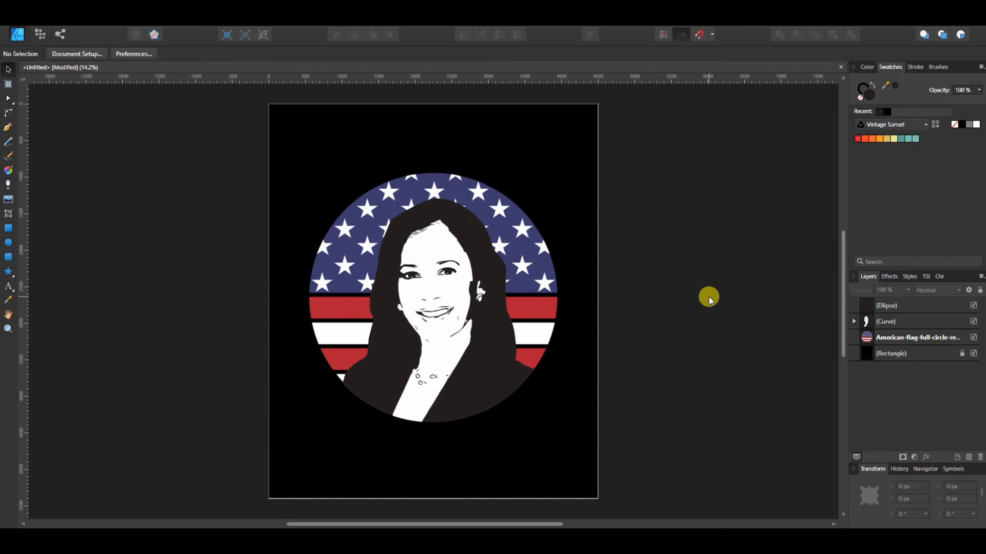